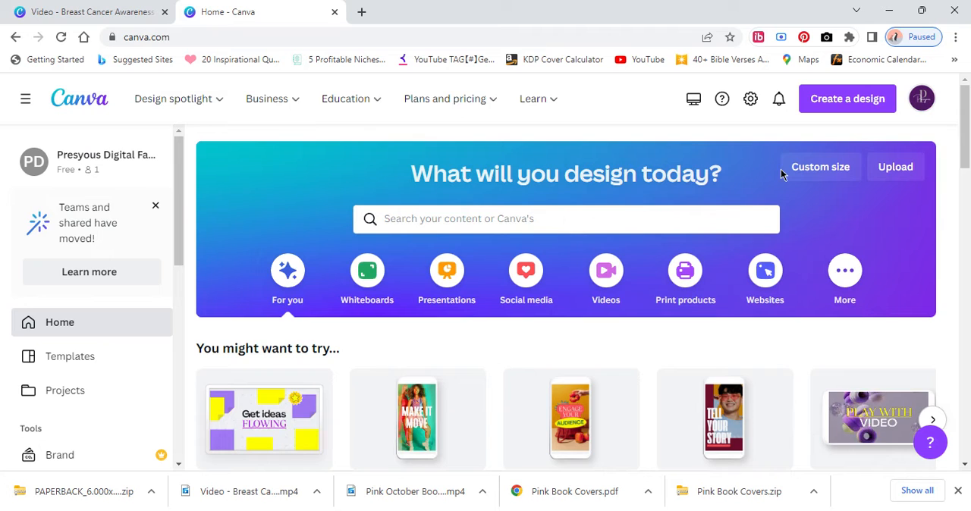
Create a new blank design using the recent custom size 6 × 9 in.
{"action": "left_click", "coordinate": [796, 172]}
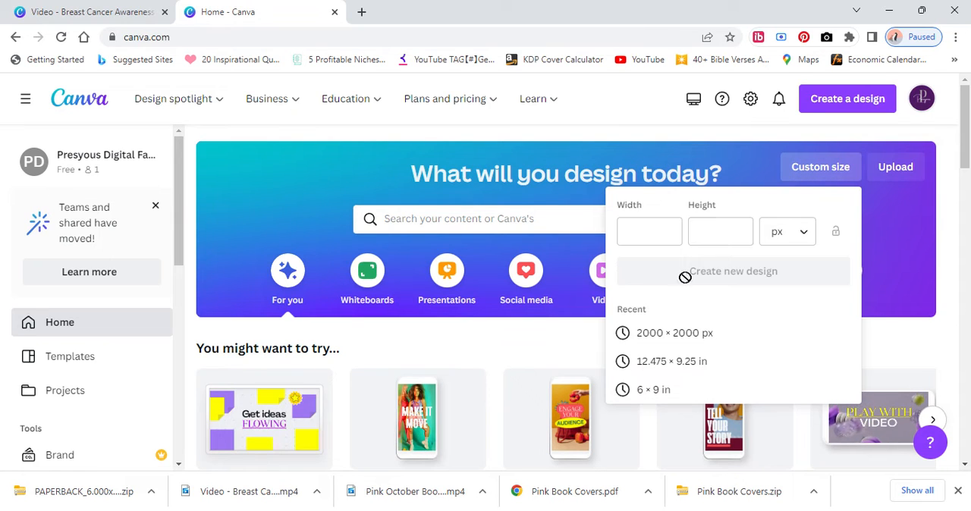
{"action": "left_click", "coordinate": [667, 390]}
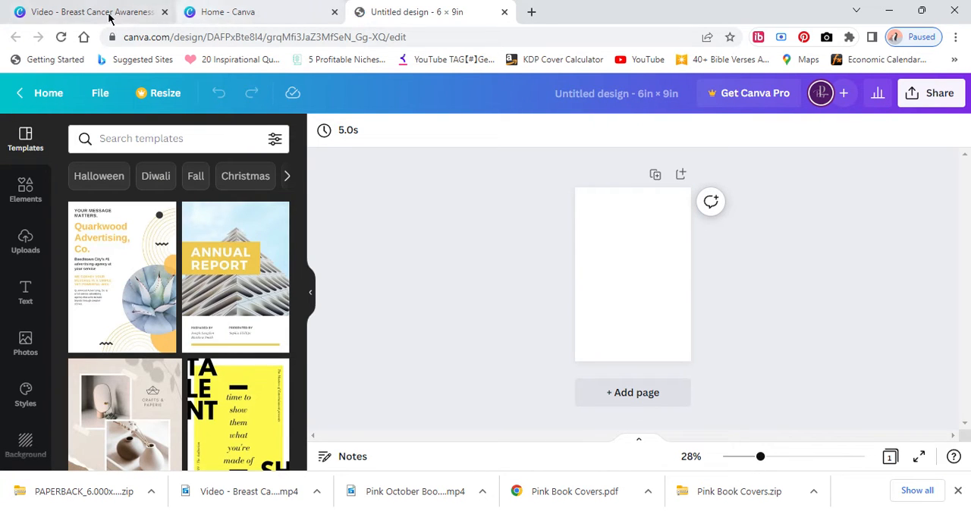
Review the pages of the Breast Cancer Awareness Book Covers design, then return to the blank 6 × 9 in design.
{"action": "left_click", "coordinate": [53, 12]}
{"action": "scroll", "coordinate": [559, 336], "scroll_direction": "up", "scroll_amount": 5}
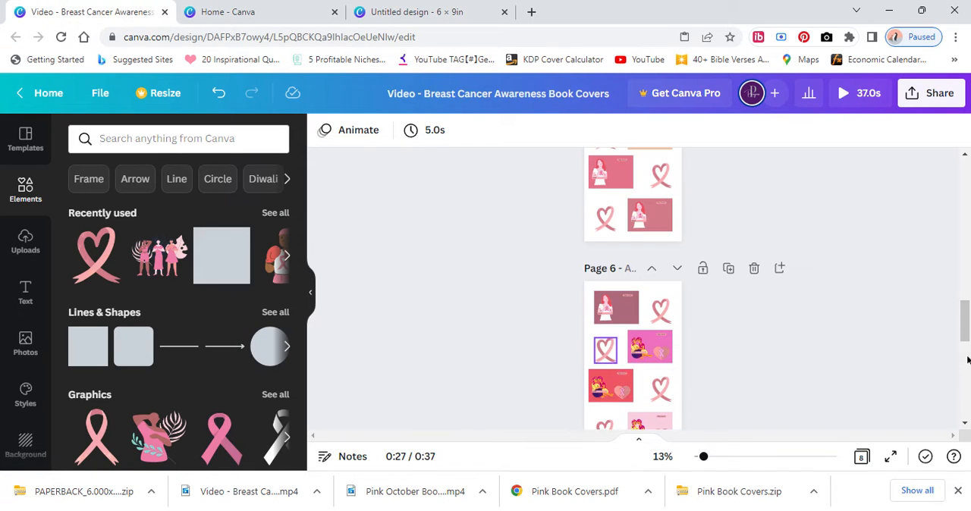
{"action": "left_click_drag", "start_coordinate": [961, 326], "coordinate": [960, 392]}
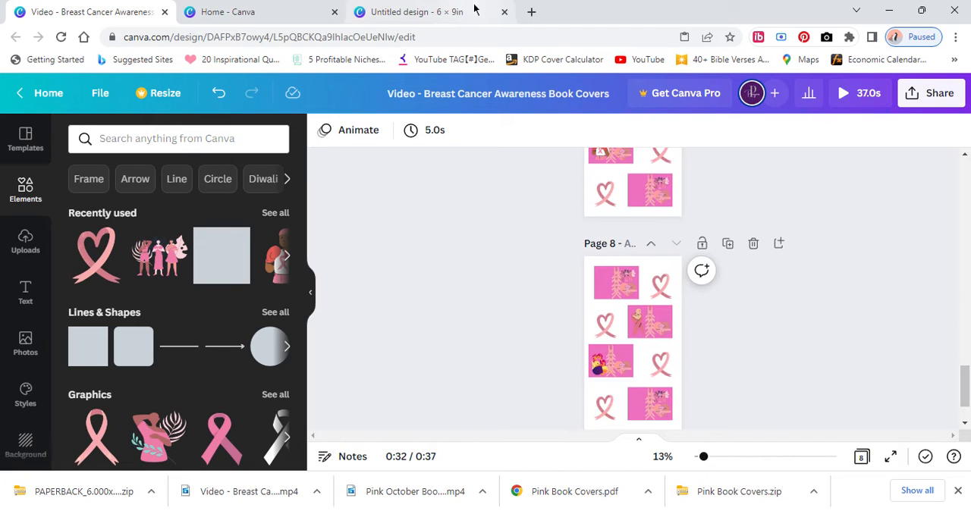
{"action": "left_click", "coordinate": [416, 12]}
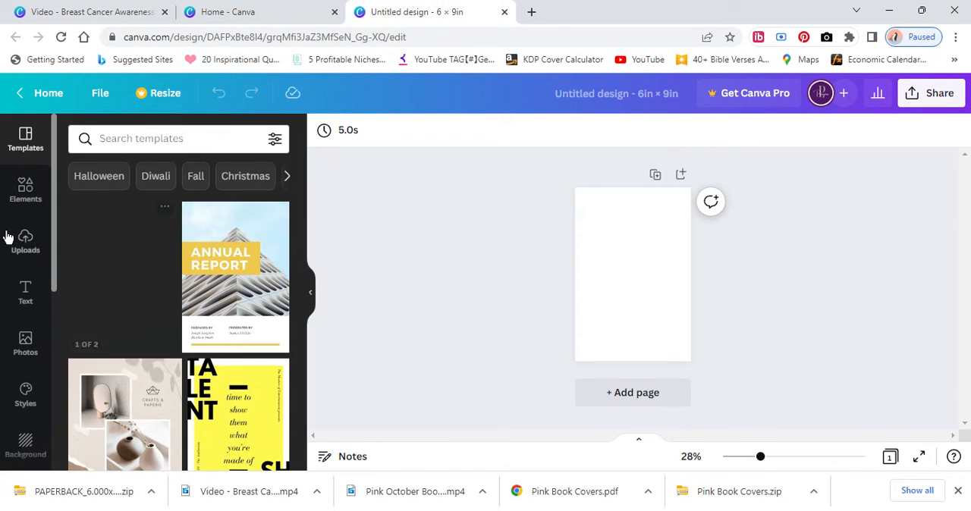
Add the recently used pink heart-shaped ribbon graphic to the page and enlarge it to nearly the page width.
{"action": "left_click", "coordinate": [16, 206]}
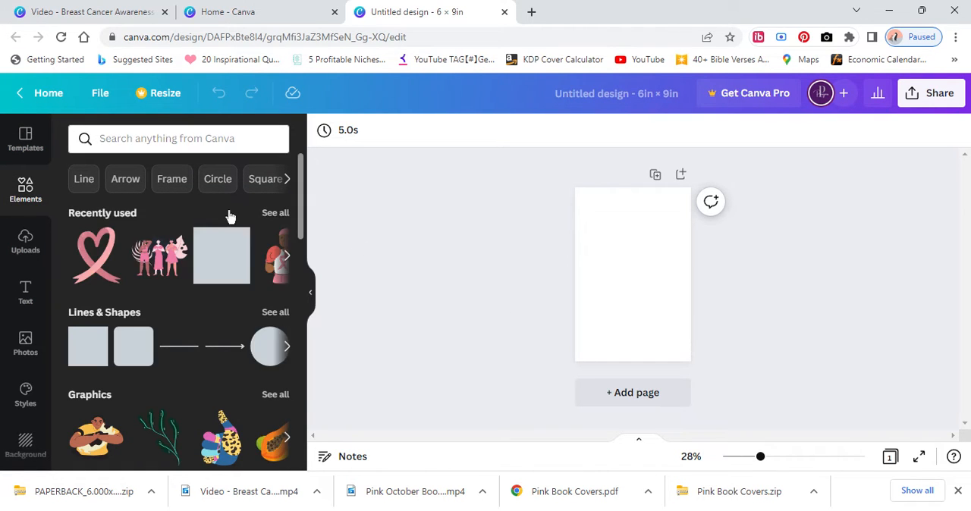
{"action": "left_click", "coordinate": [97, 251]}
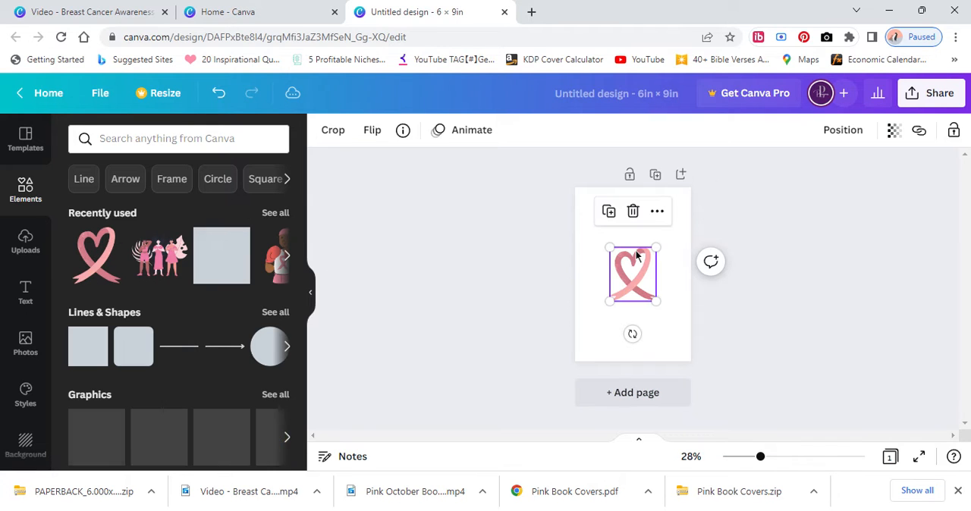
{"action": "left_click_drag", "start_coordinate": [656, 247], "coordinate": [676, 225]}
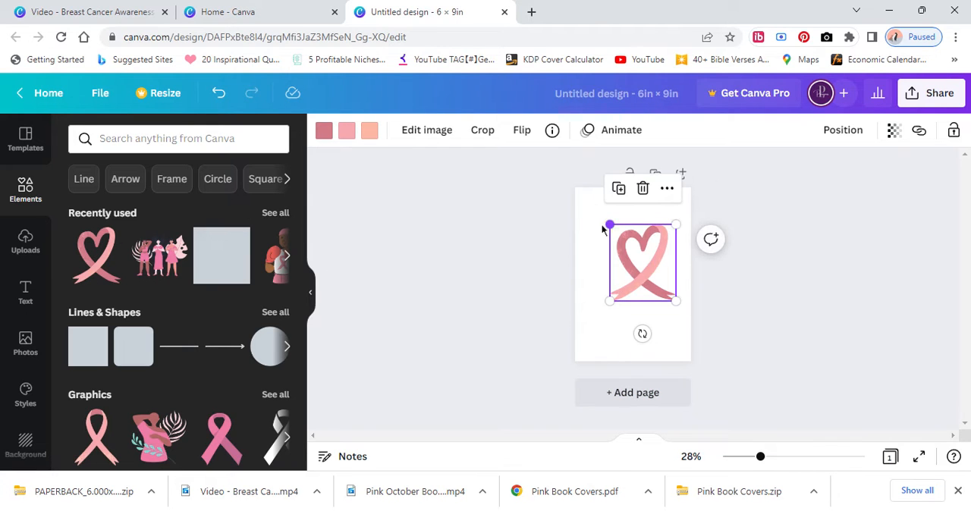
{"action": "left_click_drag", "start_coordinate": [609, 224], "coordinate": [587, 199]}
Show the page margins and shrink the ribbon to fit the page's bottom-left corner outside the margins.
{"action": "left_click", "coordinate": [104, 95]}
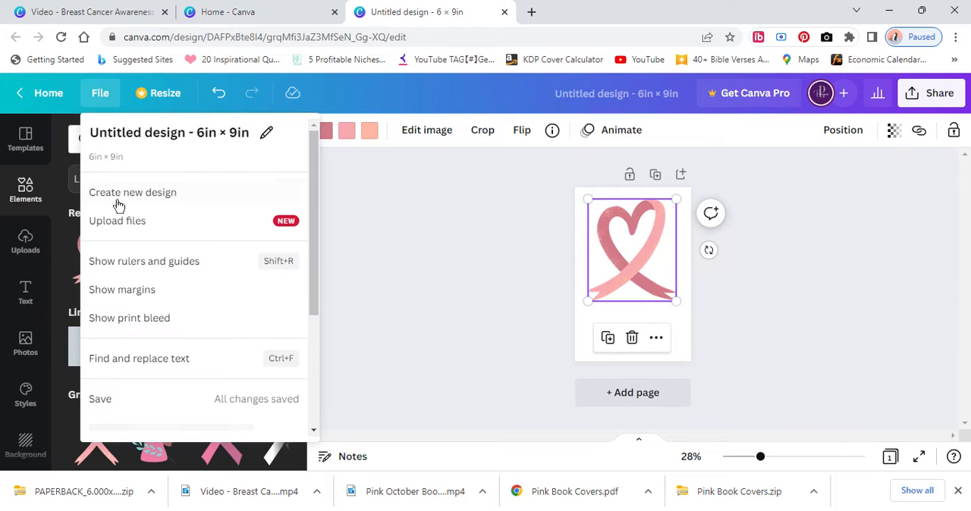
{"action": "left_click", "coordinate": [122, 289]}
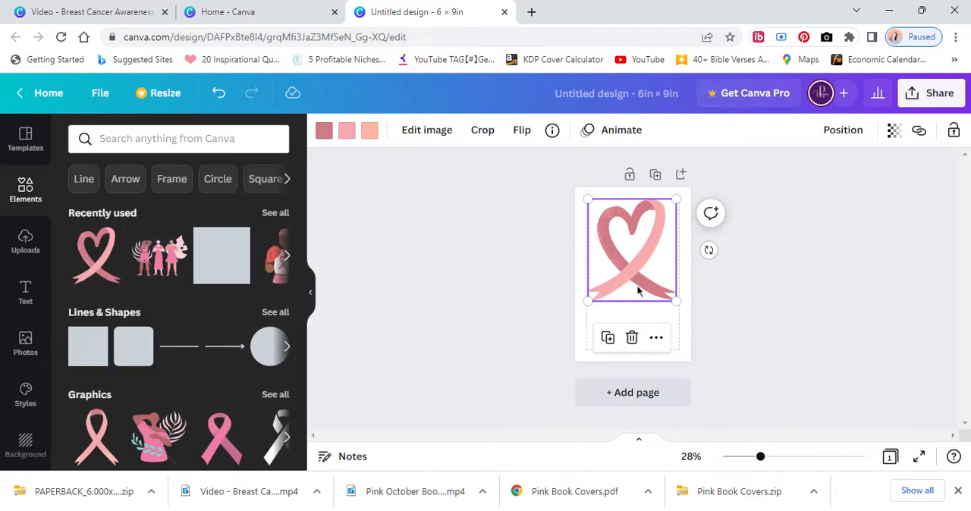
{"action": "left_click_drag", "start_coordinate": [619, 256], "coordinate": [619, 259]}
{"action": "left_click_drag", "start_coordinate": [677, 223], "coordinate": [594, 351]}
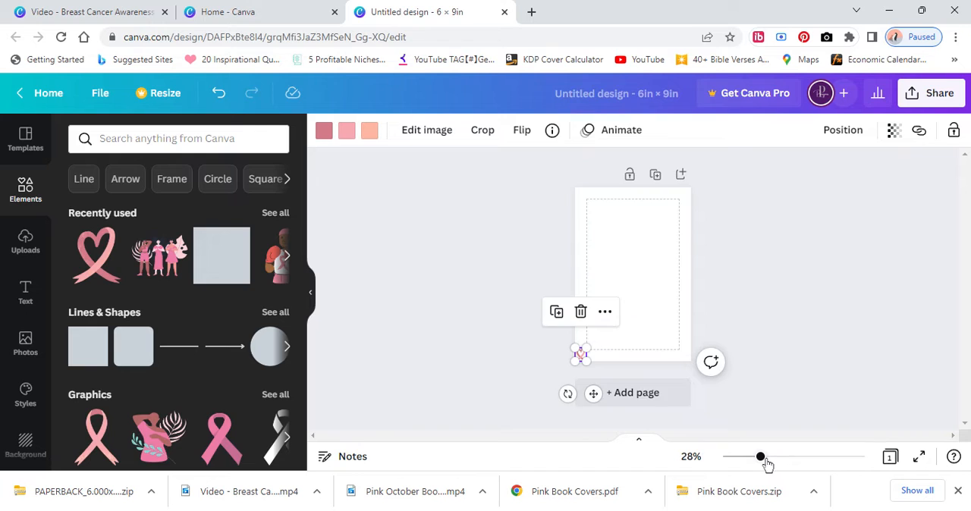
Duplicate the small corner ribbon and place the copy in the page's bottom-right corner.
{"action": "left_click_drag", "start_coordinate": [765, 460], "coordinate": [789, 462]}
{"action": "scroll", "coordinate": [829, 292], "scroll_direction": "down", "scroll_amount": 3}
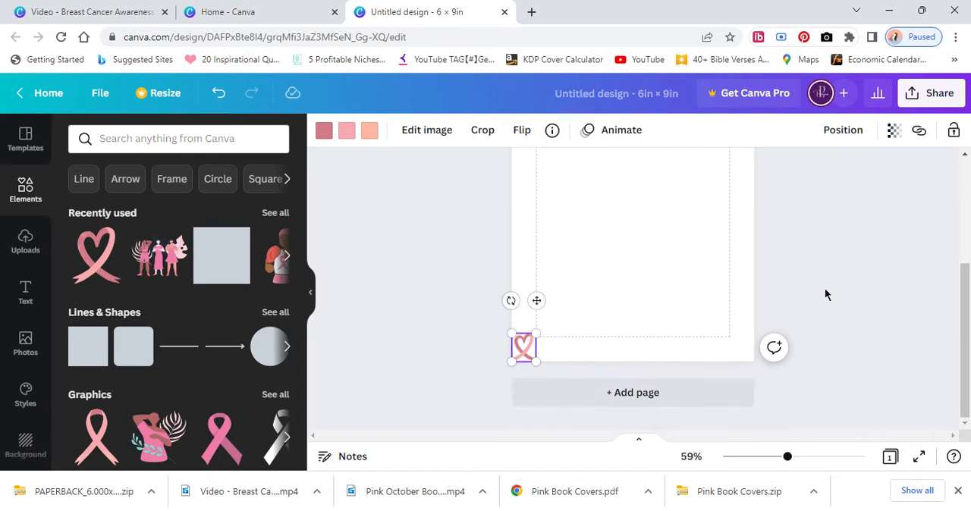
{"action": "left_click", "coordinate": [578, 331]}
{"action": "left_click", "coordinate": [529, 345]}
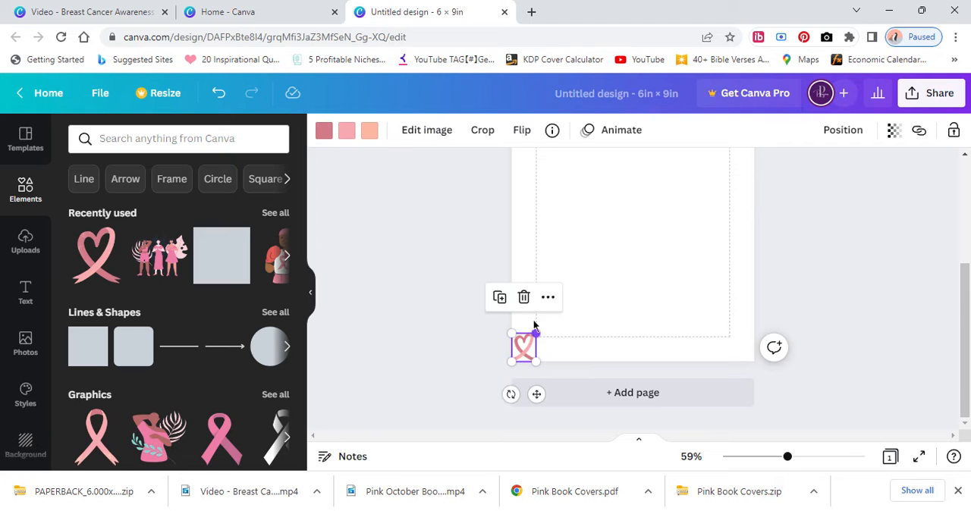
{"action": "left_click", "coordinate": [501, 299]}
{"action": "left_click_drag", "start_coordinate": [540, 347], "coordinate": [741, 340]}
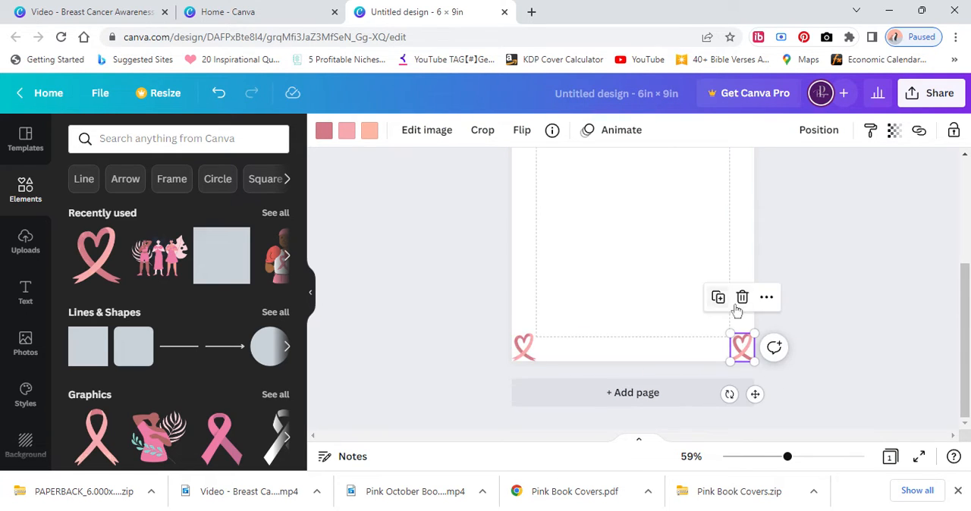
Duplicate the bottom-left ribbon three more times and space all five ribbons evenly across the page with Tidy up.
{"action": "left_click", "coordinate": [521, 350]}
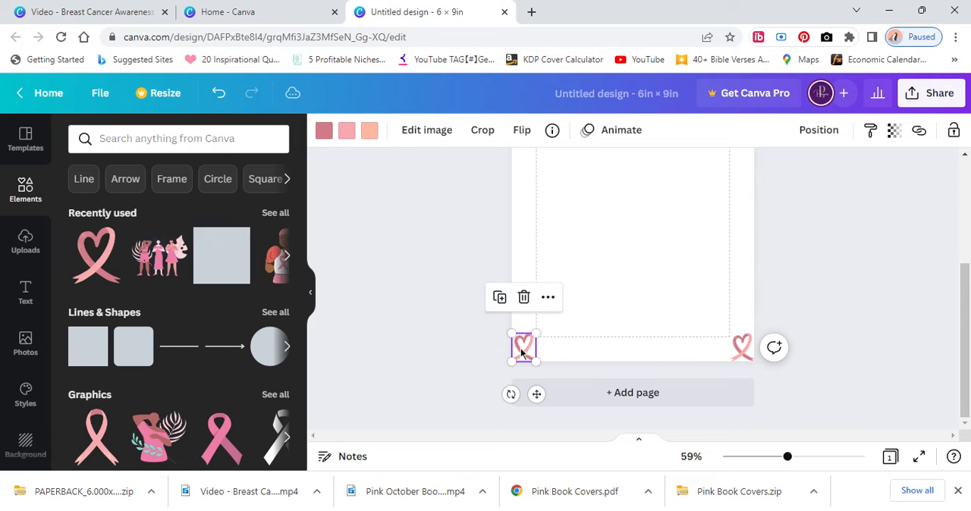
{"action": "left_click", "coordinate": [500, 298]}
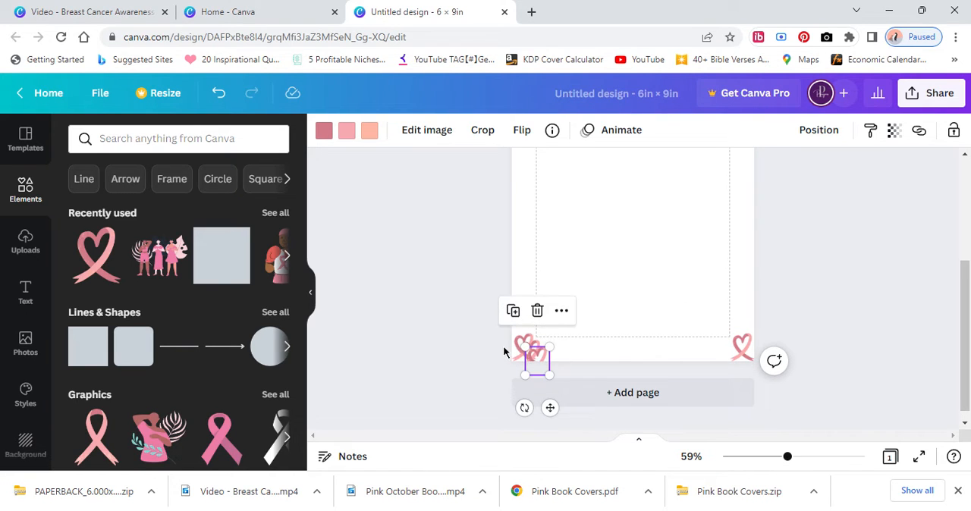
{"action": "left_click", "coordinate": [509, 313]}
{"action": "left_click_drag", "start_coordinate": [470, 332], "coordinate": [749, 369]}
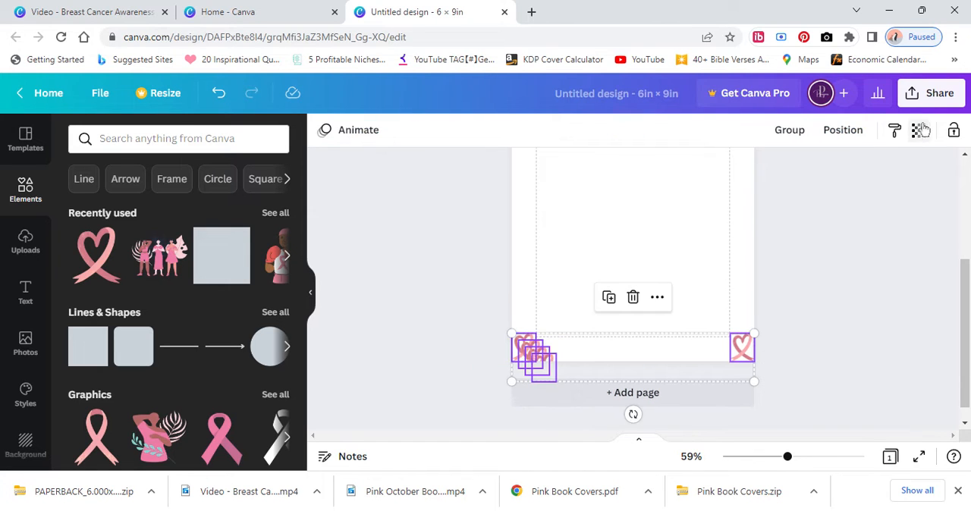
{"action": "left_click", "coordinate": [849, 130]}
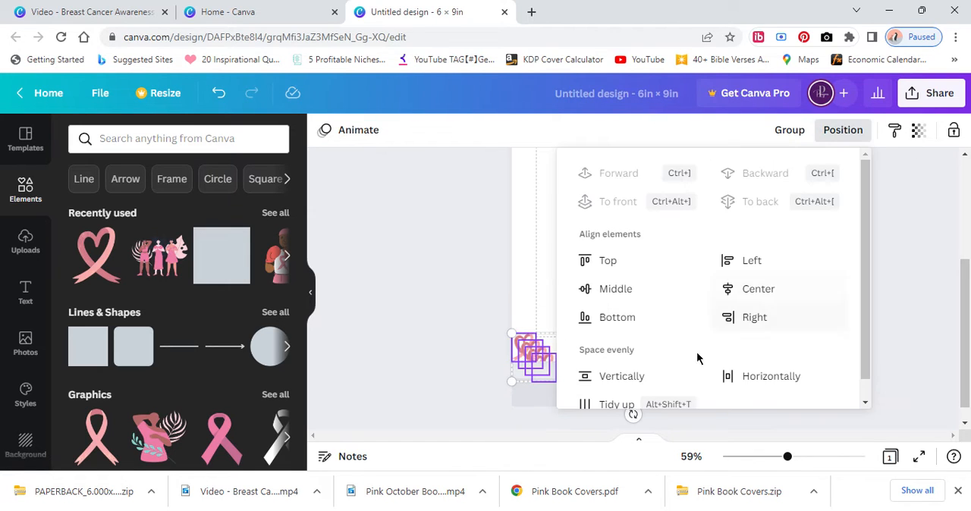
{"action": "left_click", "coordinate": [622, 403]}
{"action": "left_click", "coordinate": [518, 320]}
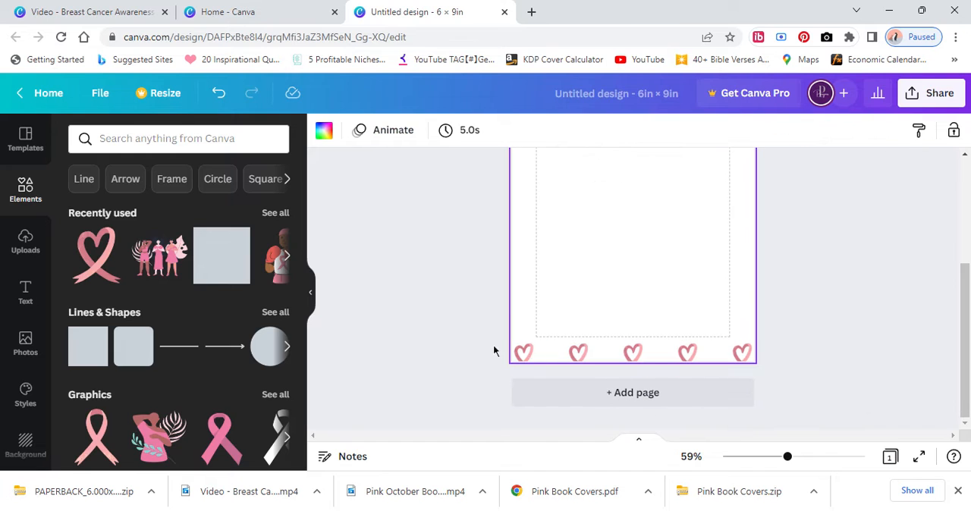
Move the row of five ribbons up slightly at the bottom edge of the page.
{"action": "left_click_drag", "start_coordinate": [493, 351], "coordinate": [754, 368]}
{"action": "left_click_drag", "start_coordinate": [687, 359], "coordinate": [687, 350]}
{"action": "left_click", "coordinate": [497, 333]}
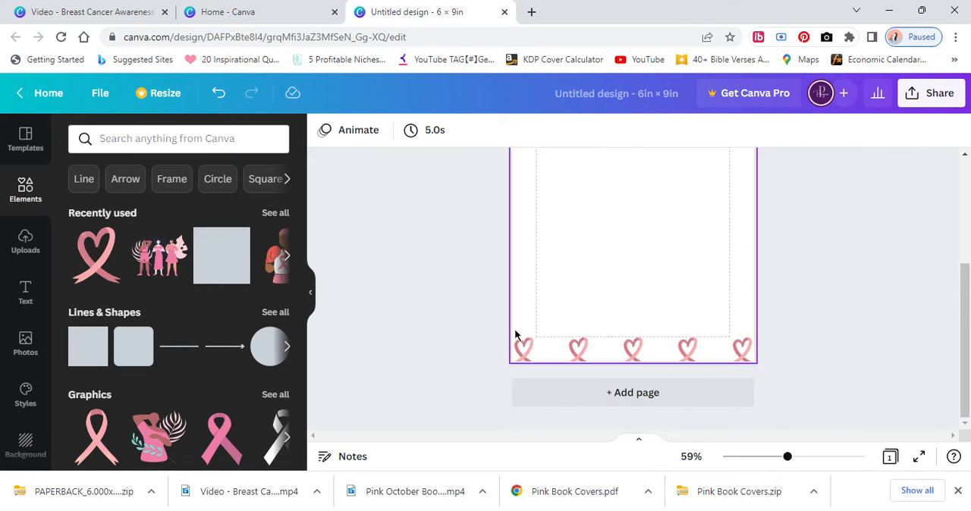
Duplicate the bottom row of five ribbons and place the copy along the top edge of the page.
{"action": "left_click_drag", "start_coordinate": [521, 349], "coordinate": [747, 357]}
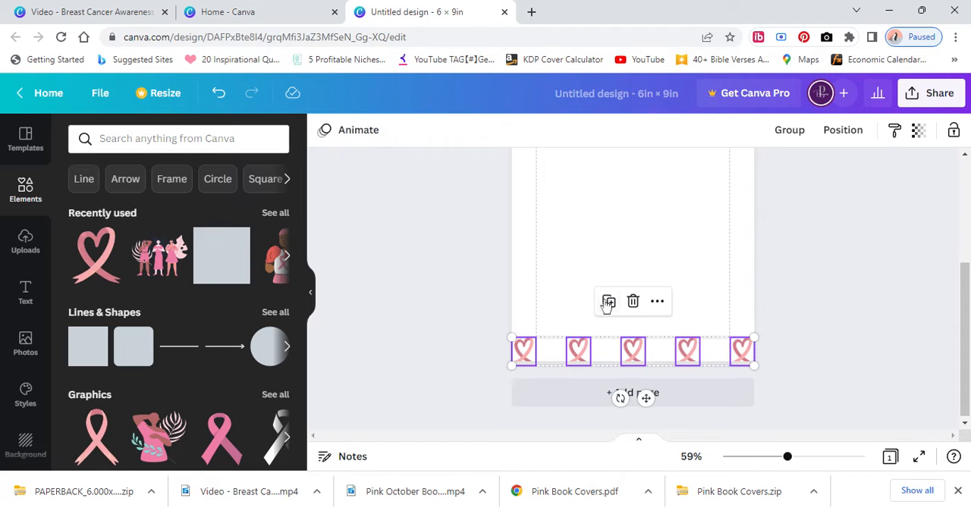
{"action": "left_click", "coordinate": [609, 302]}
{"action": "left_click_drag", "start_coordinate": [653, 356], "coordinate": [646, 180]}
{"action": "scroll", "coordinate": [646, 283], "scroll_direction": "up", "scroll_amount": 3}
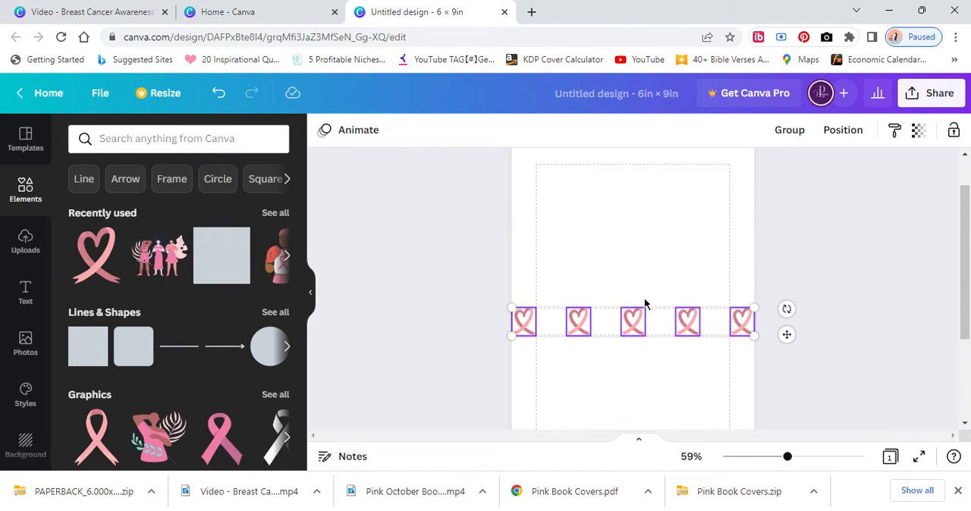
{"action": "left_click_drag", "start_coordinate": [647, 321], "coordinate": [641, 169]}
{"action": "scroll", "coordinate": [634, 290], "scroll_direction": "up", "scroll_amount": 2}
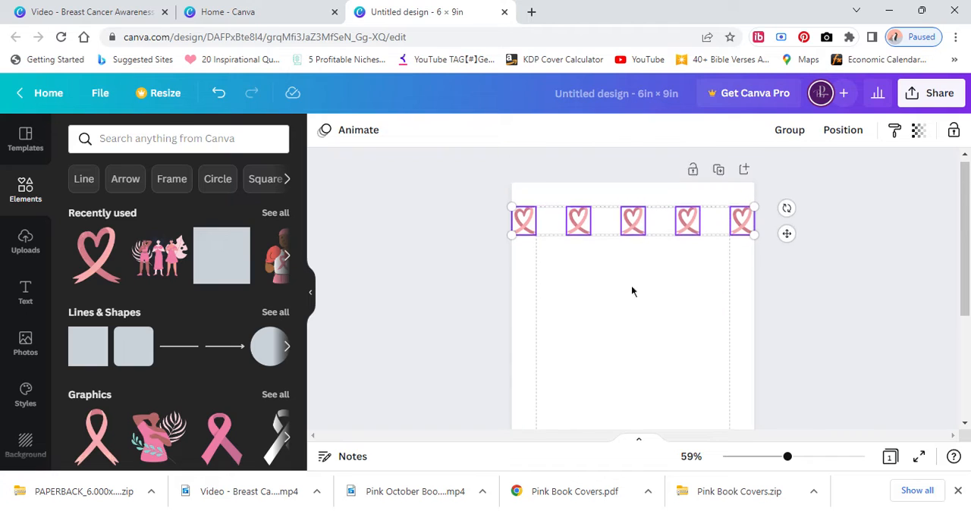
{"action": "left_click_drag", "start_coordinate": [638, 230], "coordinate": [637, 203]}
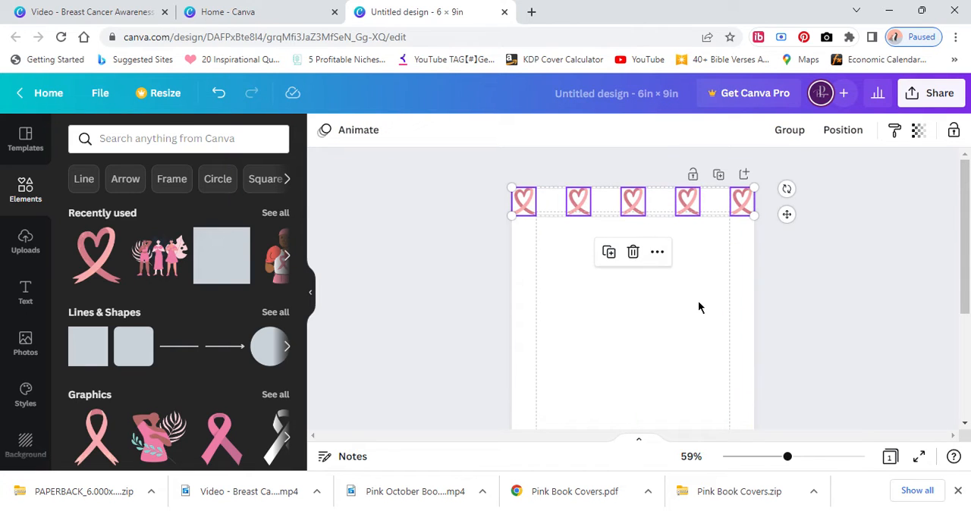
{"action": "left_click", "coordinate": [570, 321]}
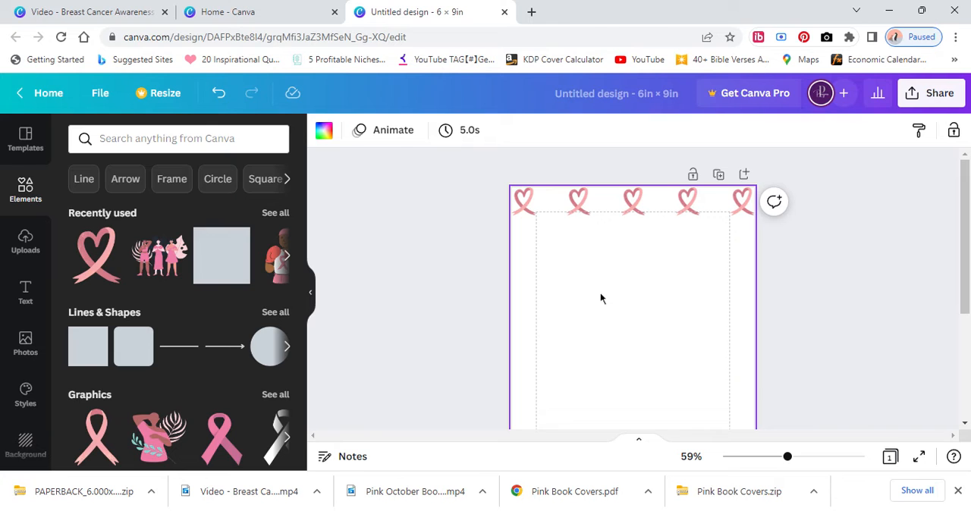
Add the recently used graphic of three women in pink and enlarge it to span the width between the margins.
{"action": "left_click", "coordinate": [156, 261]}
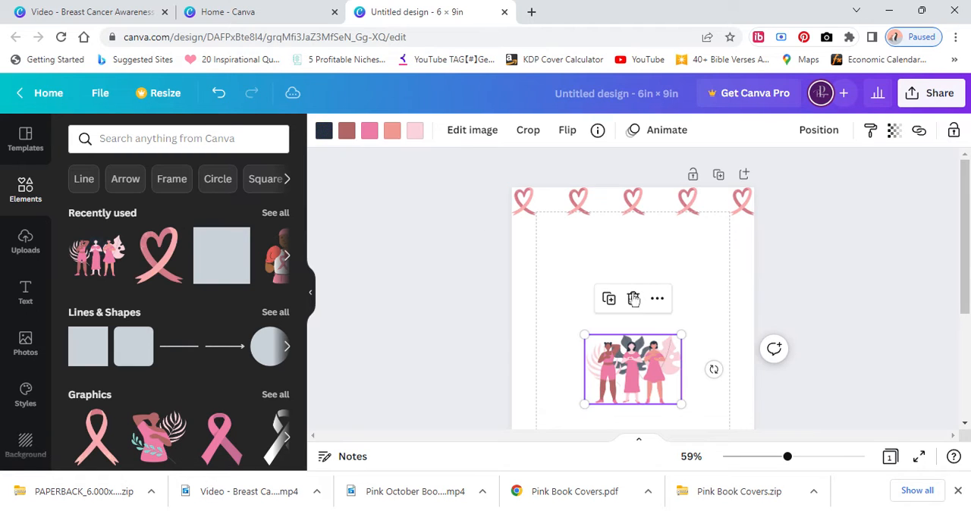
{"action": "left_click_drag", "start_coordinate": [685, 336], "coordinate": [729, 300]}
{"action": "left_click_drag", "start_coordinate": [583, 298], "coordinate": [535, 266]}
{"action": "mouse_move", "coordinate": [636, 367]}
{"action": "left_mouse_down"}
{"action": "mouse_move", "coordinate": [632, 273]}
{"action": "mouse_move", "coordinate": [631, 376]}
{"action": "left_mouse_up"}
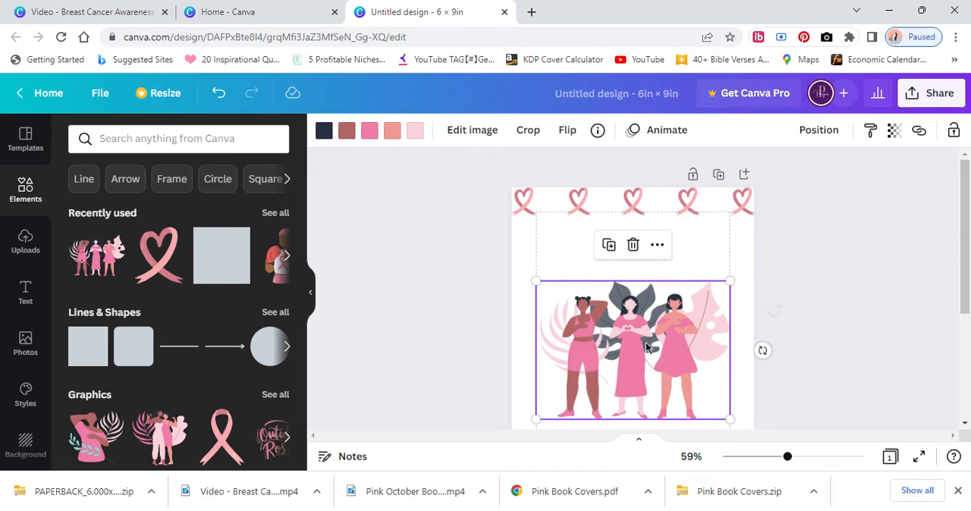
Shrink the three-women graphic, duplicate it, and place one copy in each bottom corner of the page.
{"action": "scroll", "coordinate": [654, 314], "scroll_direction": "down", "scroll_amount": 3}
{"action": "left_click_drag", "start_coordinate": [657, 275], "coordinate": [657, 374]}
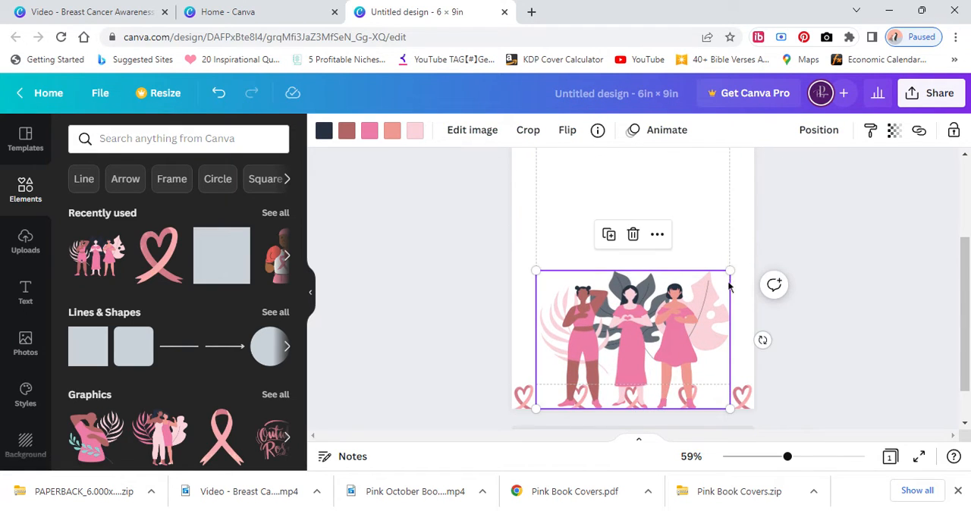
{"action": "left_click_drag", "start_coordinate": [730, 268], "coordinate": [638, 386]}
{"action": "left_click", "coordinate": [550, 319]}
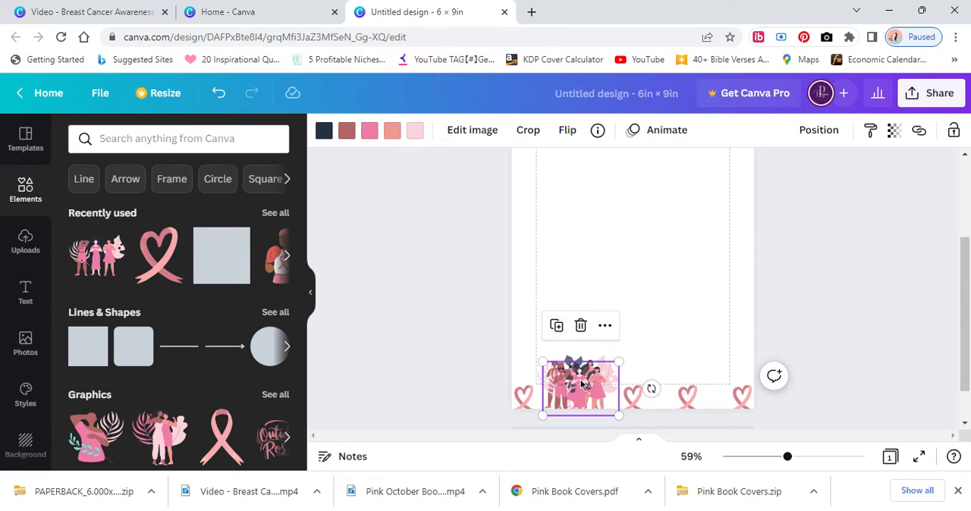
{"action": "mouse_move", "coordinate": [575, 379]}
{"action": "left_mouse_down"}
{"action": "mouse_move", "coordinate": [710, 374]}
{"action": "mouse_move", "coordinate": [546, 372]}
{"action": "mouse_move", "coordinate": [560, 371]}
{"action": "left_mouse_up"}
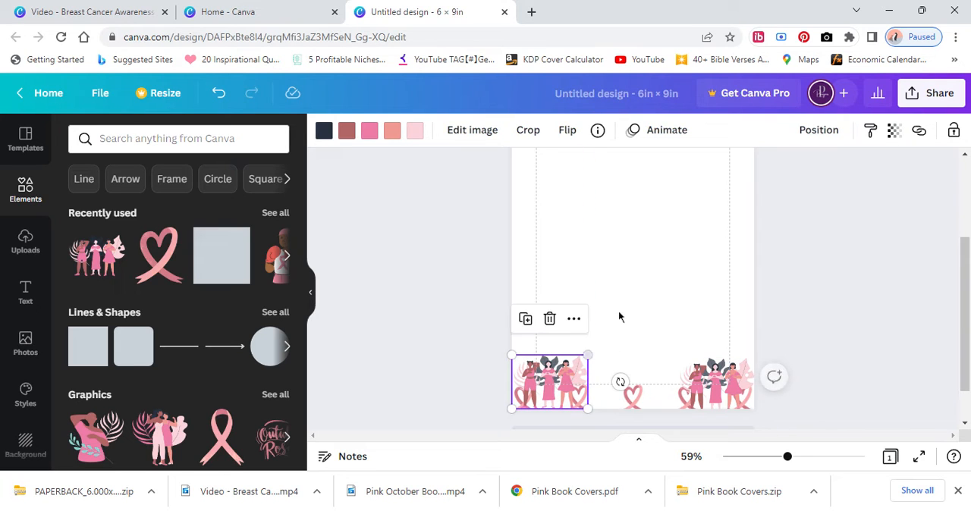
{"action": "left_click", "coordinate": [660, 296]}
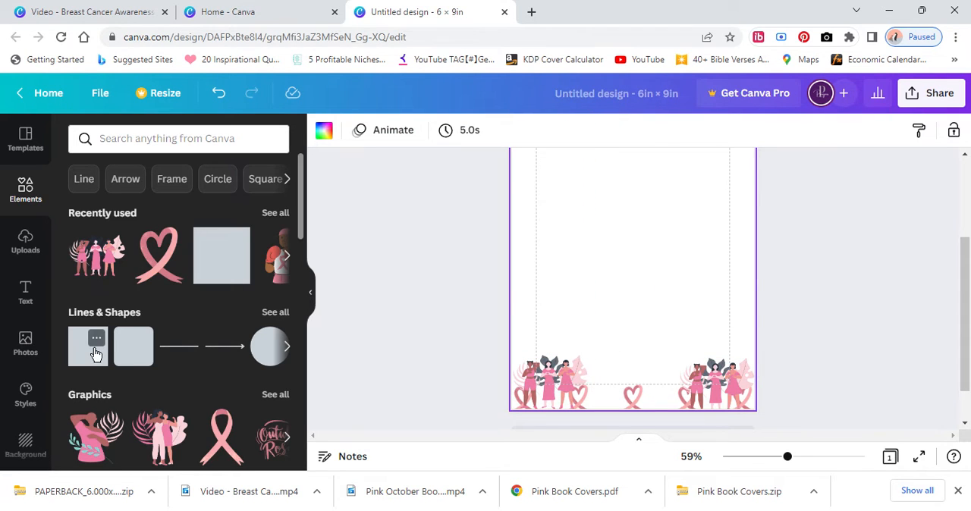
Add a square shape and move it to the lower middle of the page, between the two women graphics.
{"action": "scroll", "coordinate": [595, 280], "scroll_direction": "up", "scroll_amount": 3}
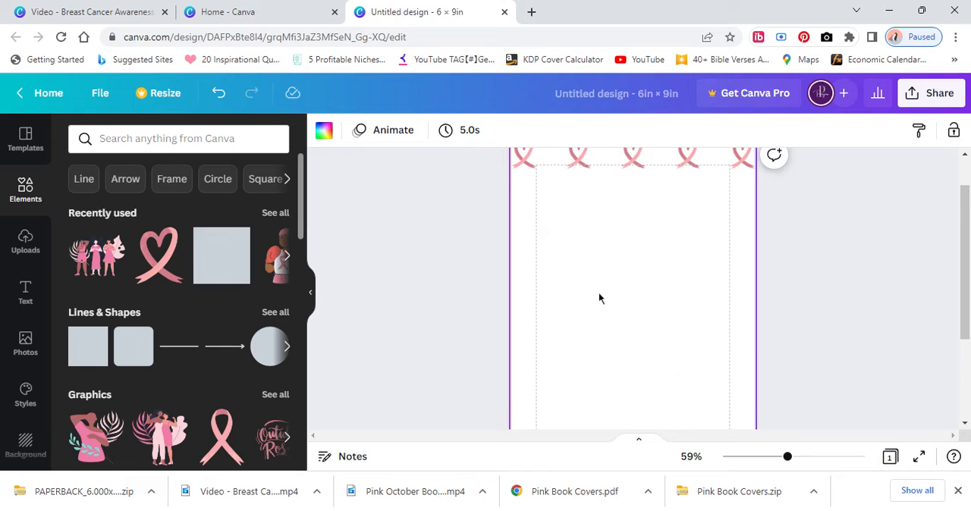
{"action": "left_click", "coordinate": [89, 349]}
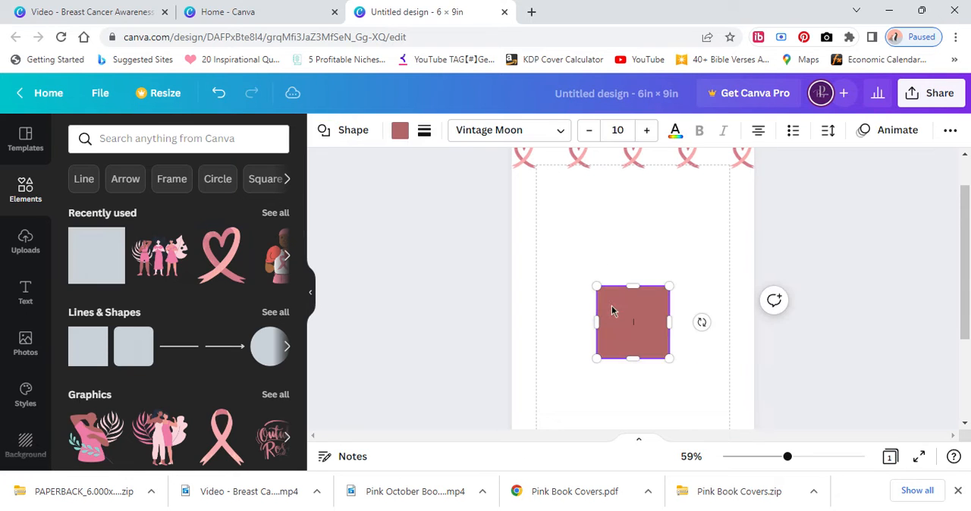
{"action": "left_click_drag", "start_coordinate": [641, 315], "coordinate": [629, 393]}
{"action": "scroll", "coordinate": [653, 282], "scroll_direction": "down", "scroll_amount": 2}
{"action": "left_click_drag", "start_coordinate": [638, 280], "coordinate": [656, 320]}
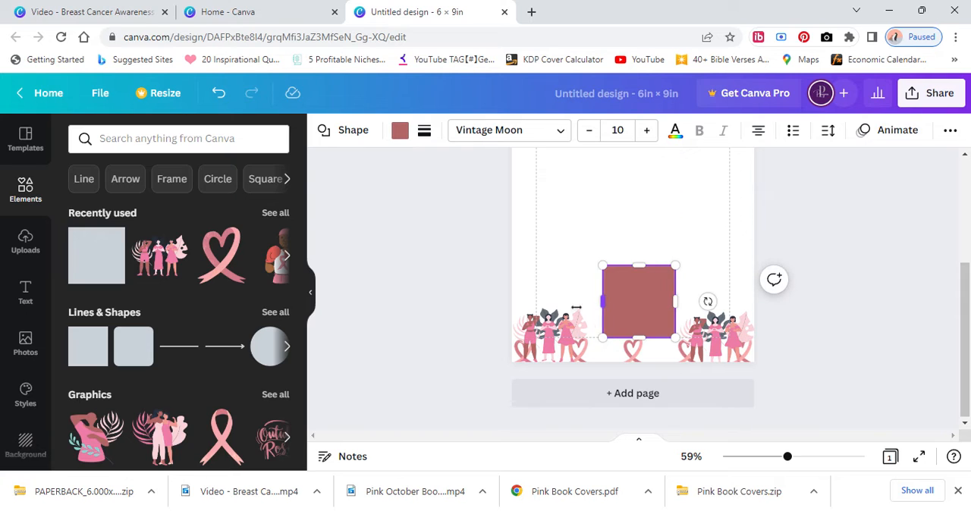
Stretch the square into a band across the full page width and align it with the page's bottom edge.
{"action": "left_click_drag", "start_coordinate": [576, 307], "coordinate": [512, 305]}
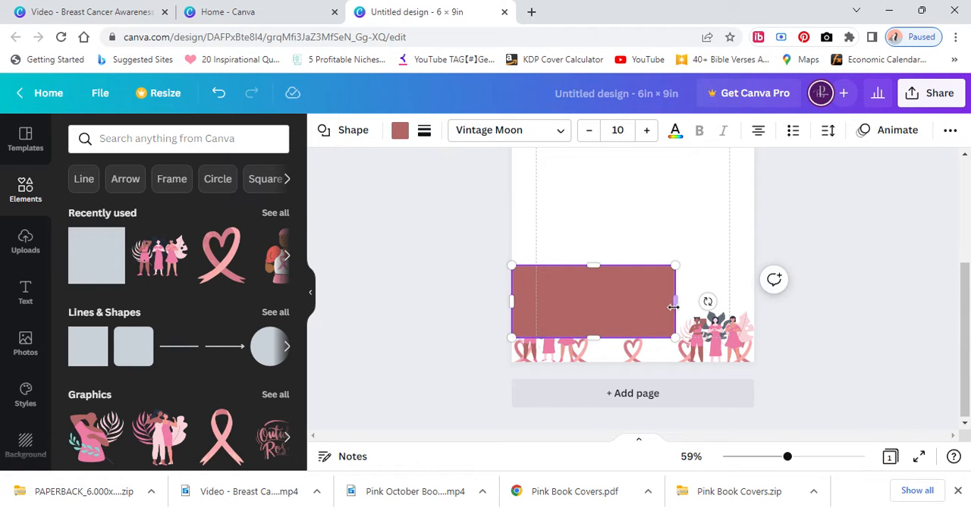
{"action": "left_click_drag", "start_coordinate": [679, 302], "coordinate": [754, 302]}
{"action": "left_click_drag", "start_coordinate": [660, 294], "coordinate": [658, 312]}
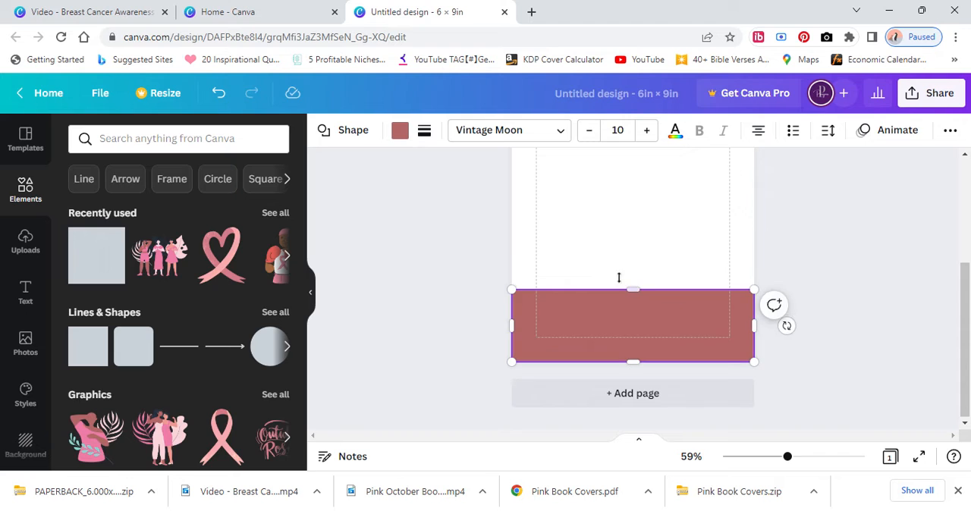
Send the colored band behind the women and ribbon graphics along the page's lower edge.
{"action": "right_click", "coordinate": [605, 313]}
{"action": "left_click", "coordinate": [634, 300]}
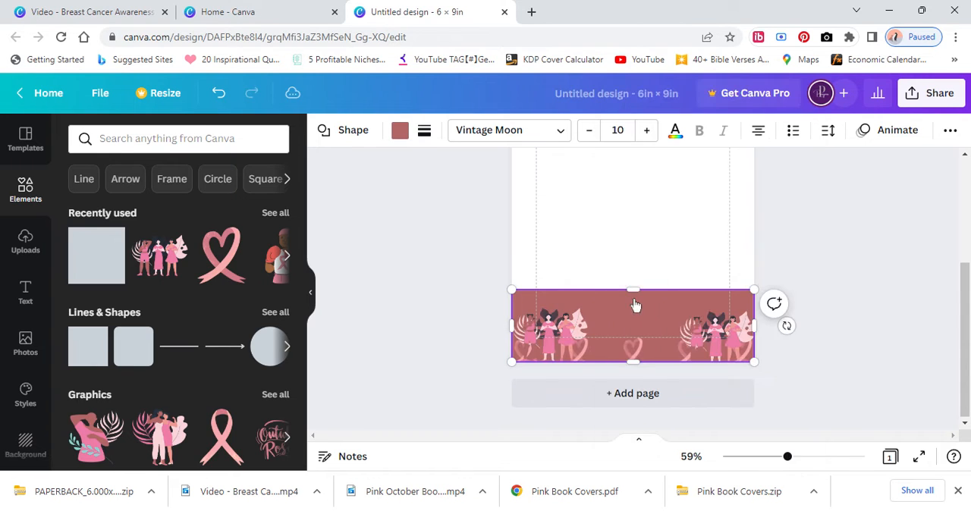
Fill the band with white and give it a thin black border.
{"action": "left_click", "coordinate": [399, 131]}
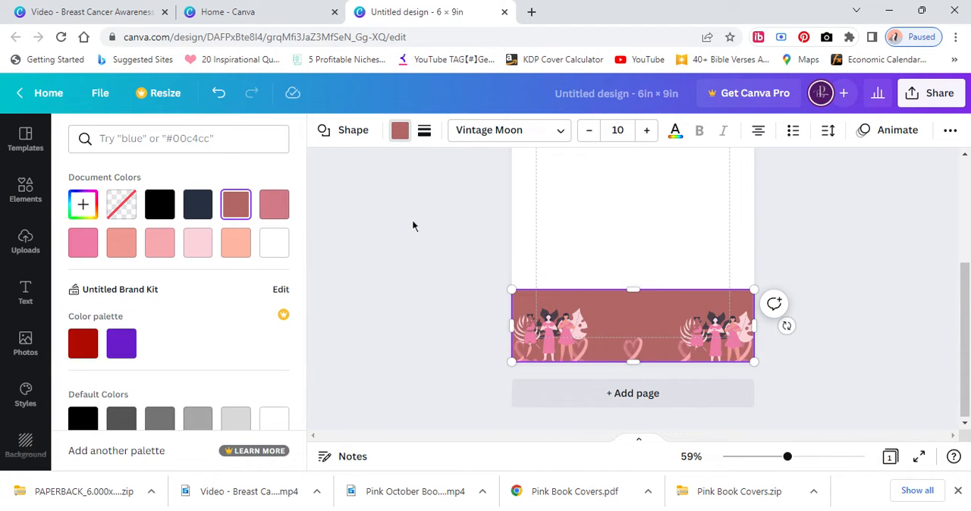
{"action": "left_click", "coordinate": [273, 244]}
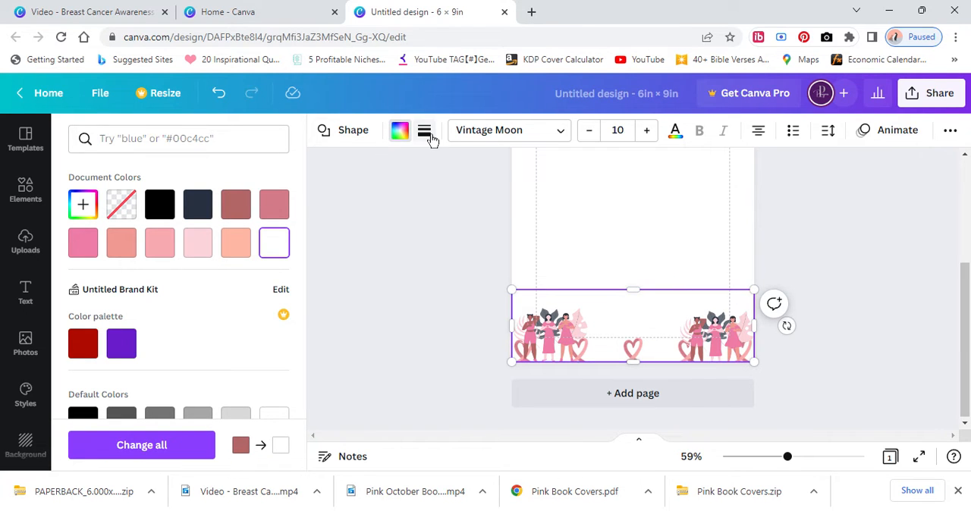
{"action": "left_click", "coordinate": [425, 132]}
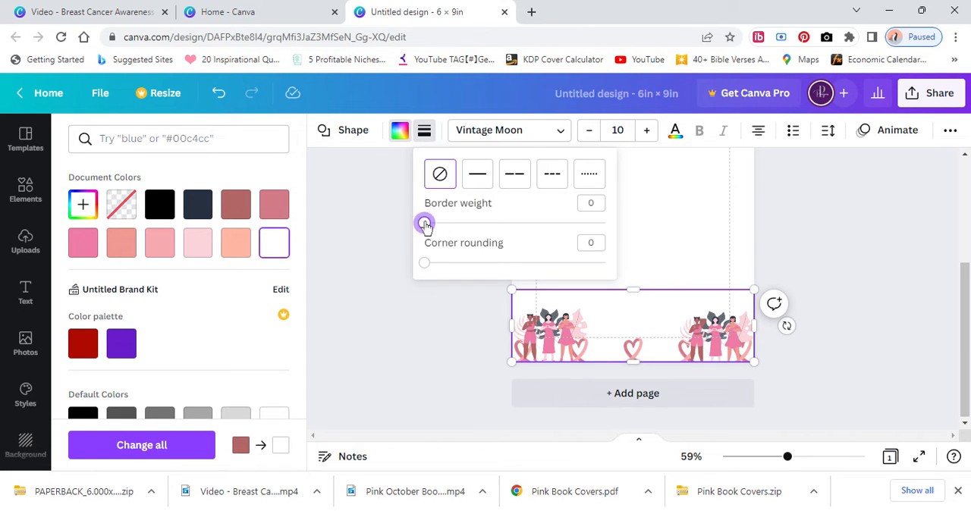
{"action": "left_click", "coordinate": [693, 243]}
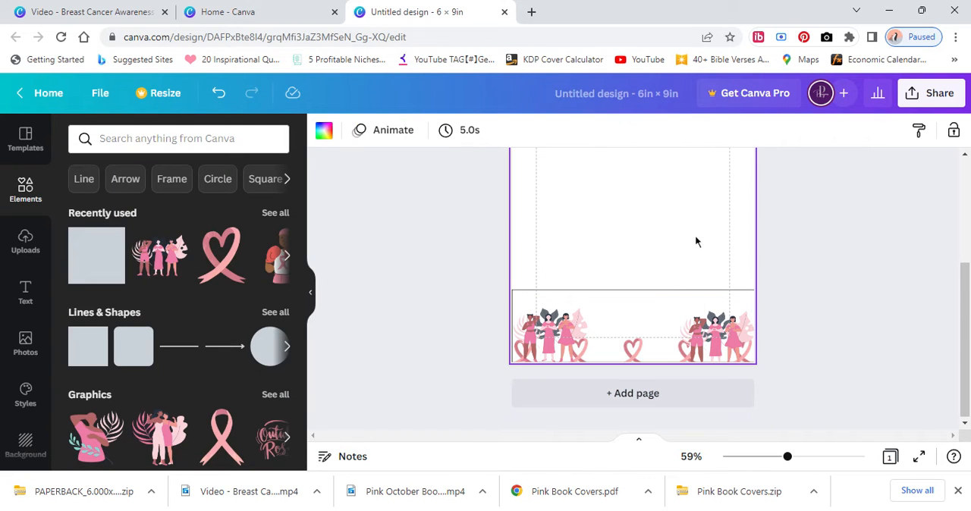
Try sending the lower-left three-women graphic to the very back of the page, and undo that.
{"action": "left_click", "coordinate": [548, 333]}
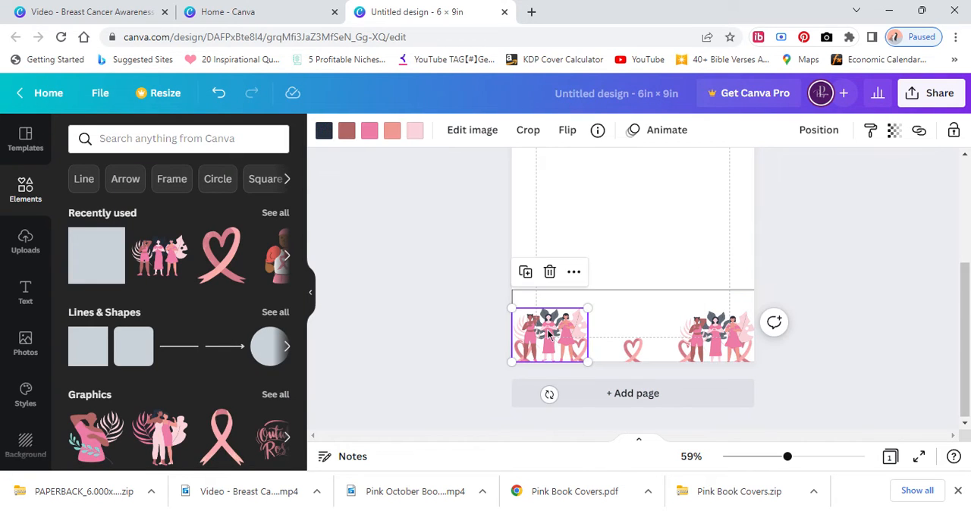
{"action": "left_click", "coordinate": [574, 274]}
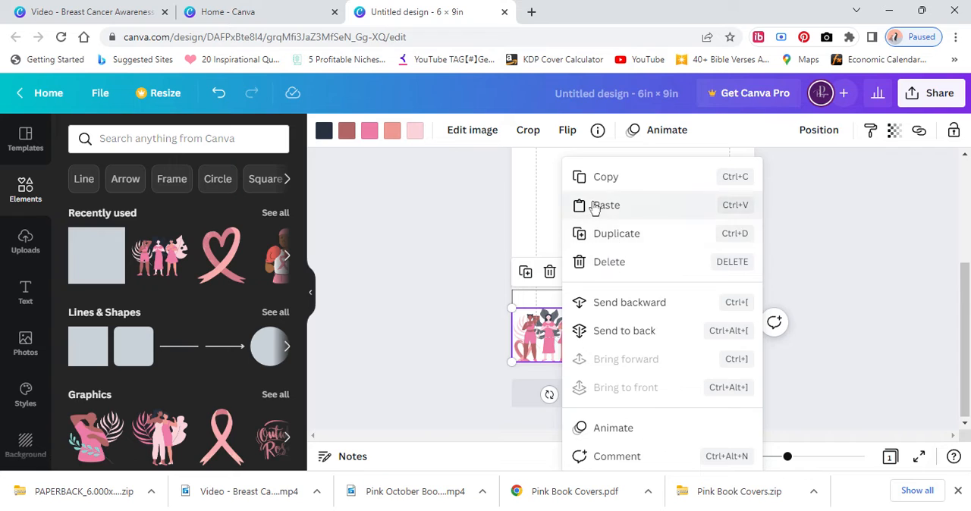
{"action": "left_click", "coordinate": [595, 330]}
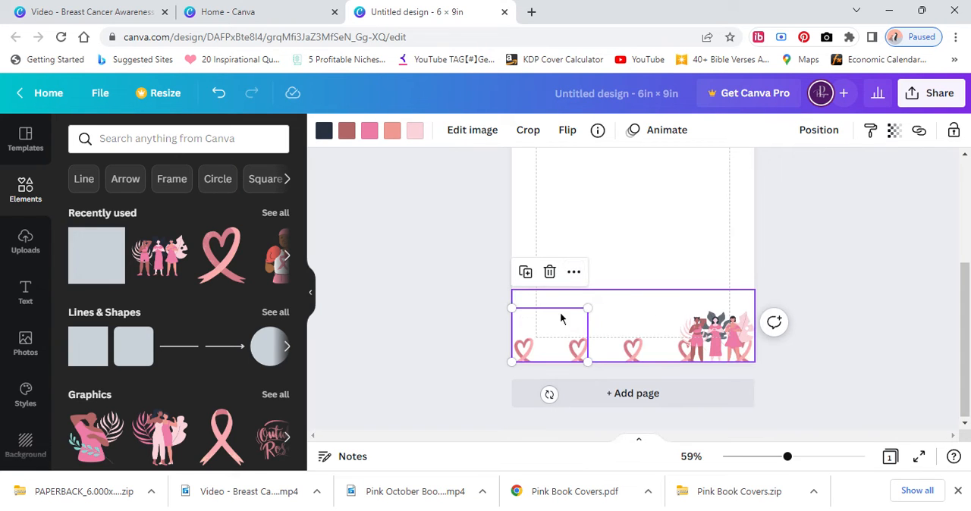
{"action": "left_click", "coordinate": [222, 95]}
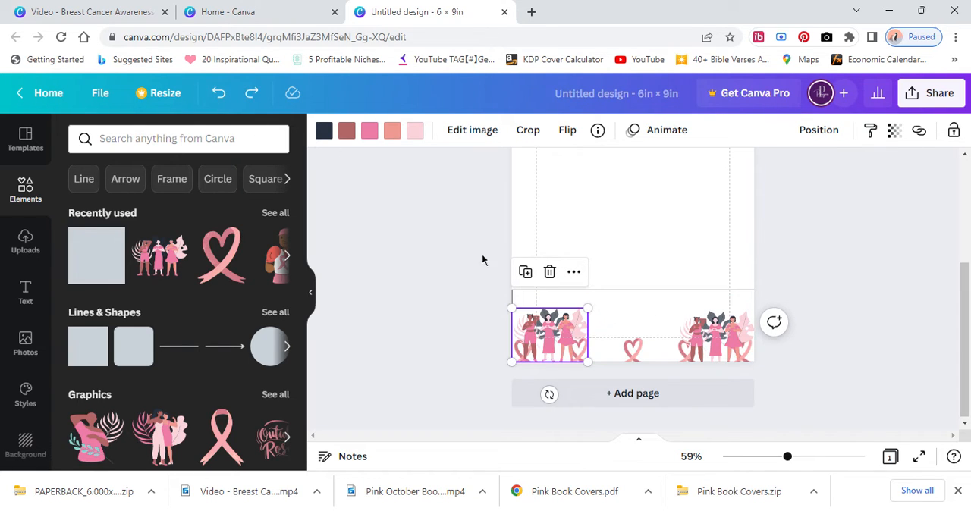
Send the lower-left women graphic one layer backward and raise both women graphics so the bottom ribbon row is uncovered.
{"action": "right_click", "coordinate": [565, 326]}
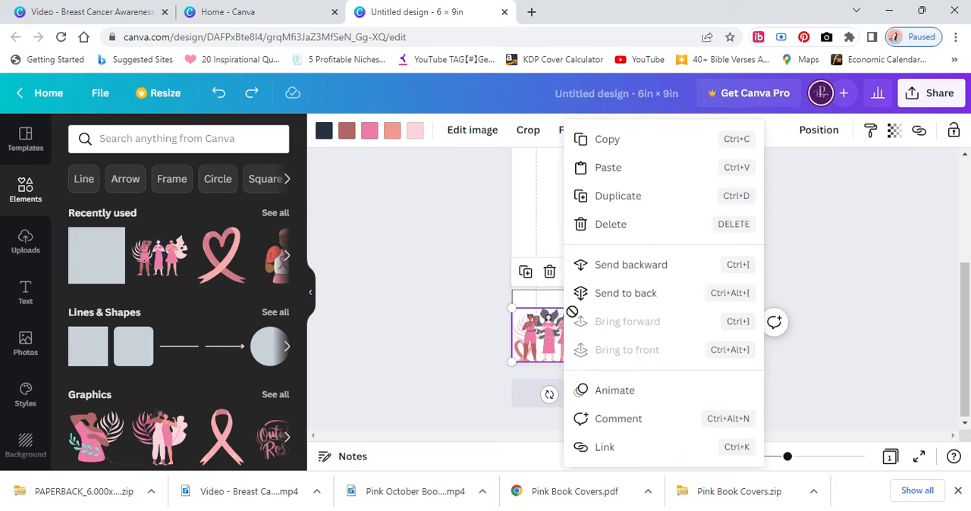
{"action": "left_click", "coordinate": [604, 275]}
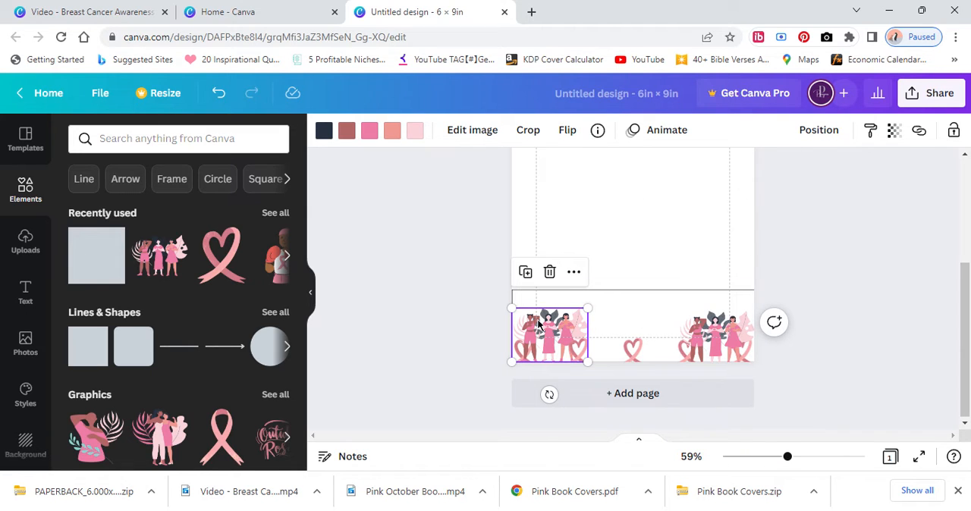
{"action": "left_click_drag", "start_coordinate": [539, 324], "coordinate": [534, 302]}
{"action": "left_click_drag", "start_coordinate": [718, 330], "coordinate": [712, 300]}
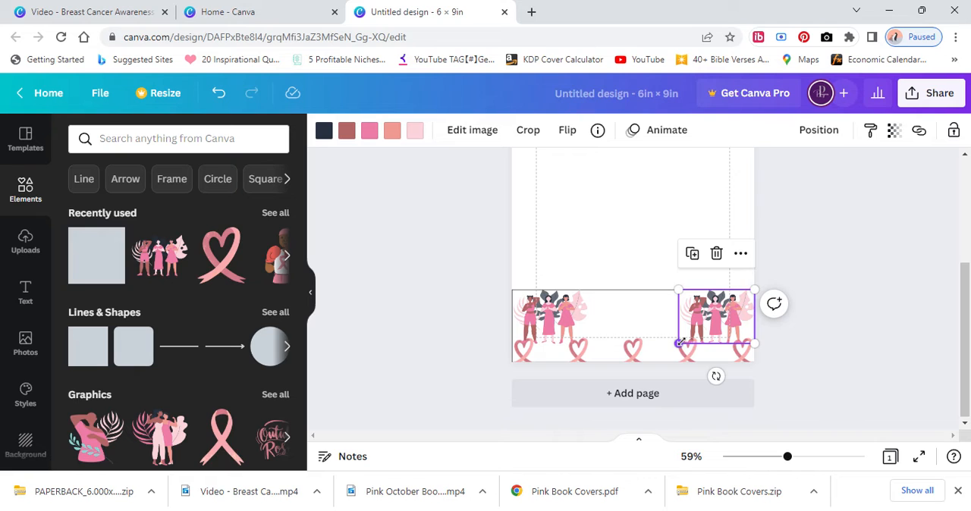
Shrink both women graphics to end at the lower margin line, and reduce the left one further to fit the left margin.
{"action": "left_click_drag", "start_coordinate": [683, 336], "coordinate": [687, 338]}
{"action": "left_click", "coordinate": [576, 333]}
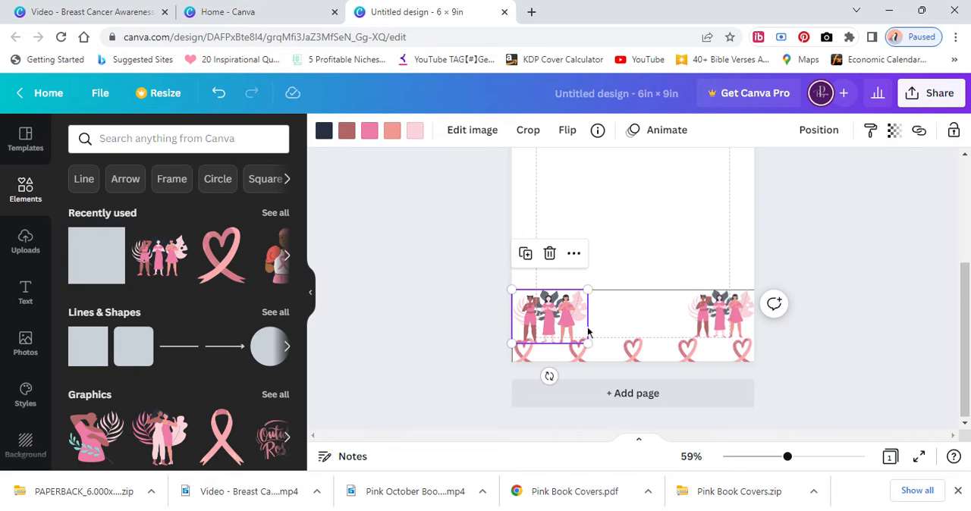
{"action": "left_click_drag", "start_coordinate": [585, 343], "coordinate": [580, 338]}
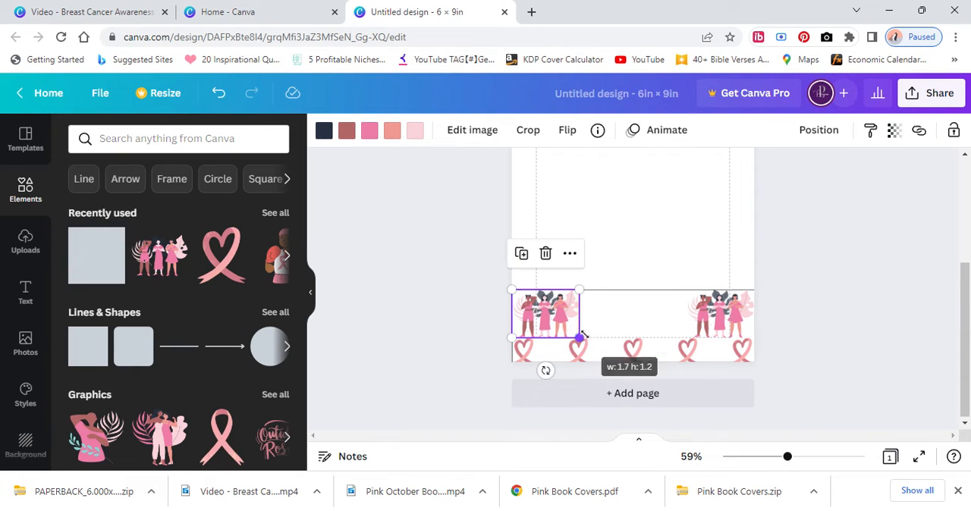
{"action": "left_click", "coordinate": [615, 281]}
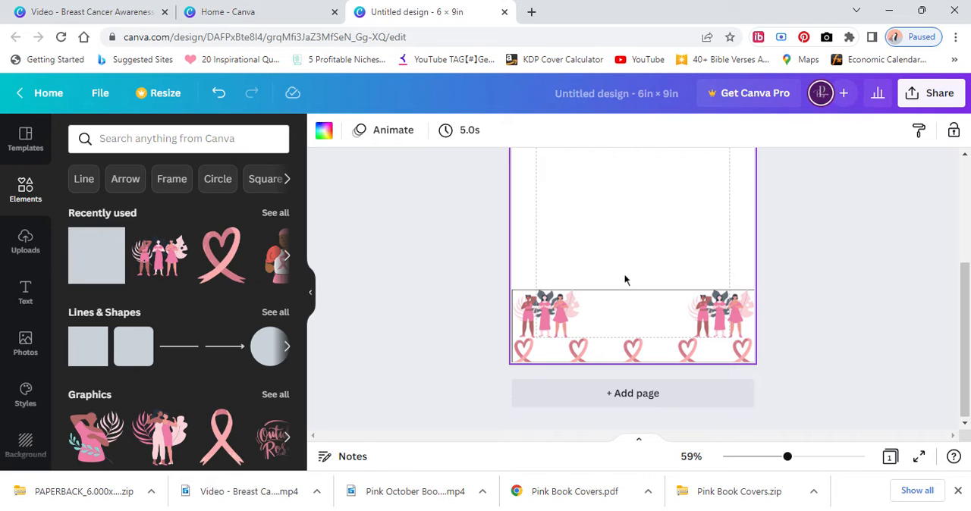
{"action": "left_click", "coordinate": [575, 304]}
{"action": "left_click_drag", "start_coordinate": [578, 289], "coordinate": [519, 280]}
Move the white band up and stretch it into a tall rectangle filling the area inside the page margins.
{"action": "left_click", "coordinate": [622, 206]}
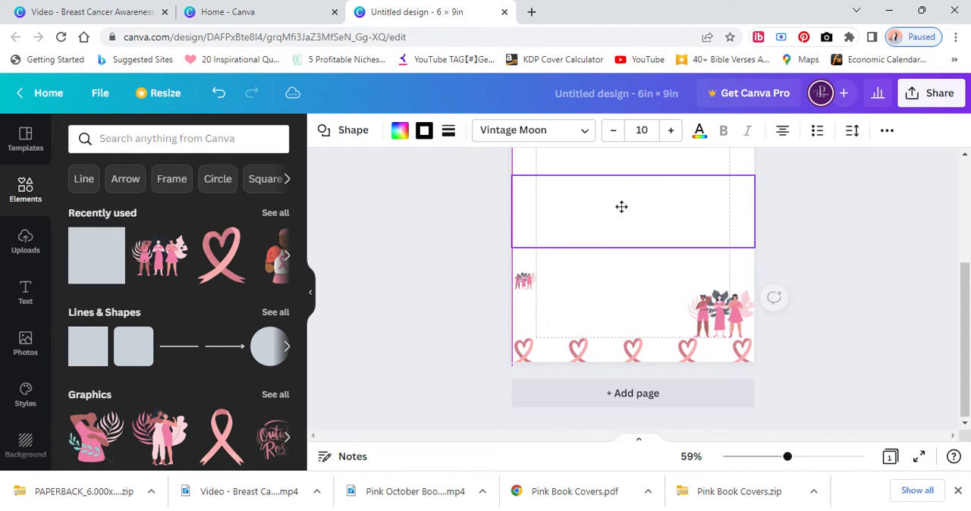
{"action": "left_click_drag", "start_coordinate": [513, 220], "coordinate": [537, 218]}
{"action": "left_click_drag", "start_coordinate": [753, 213], "coordinate": [727, 211]}
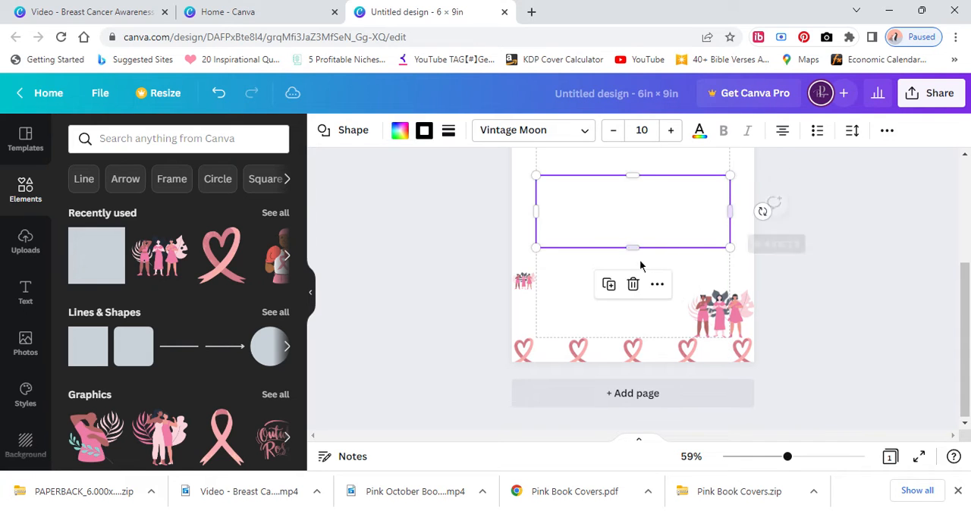
{"action": "left_click_drag", "start_coordinate": [630, 250], "coordinate": [633, 164]}
{"action": "scroll", "coordinate": [616, 280], "scroll_direction": "up", "scroll_amount": 3}
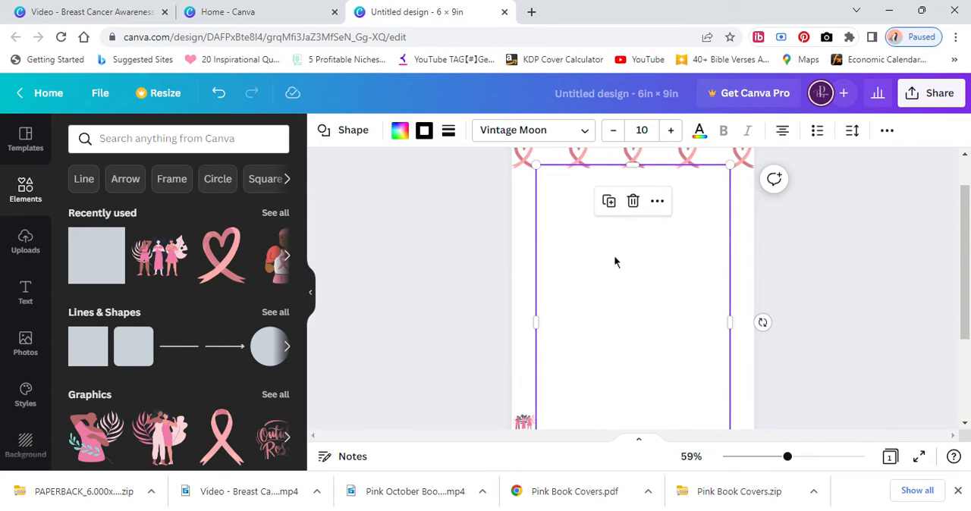
{"action": "left_click", "coordinate": [523, 271]}
Enlarge the small left women graphic to the full page width and move it up directly beneath the top ribbon row.
{"action": "scroll", "coordinate": [530, 282], "scroll_direction": "down", "scroll_amount": 3}
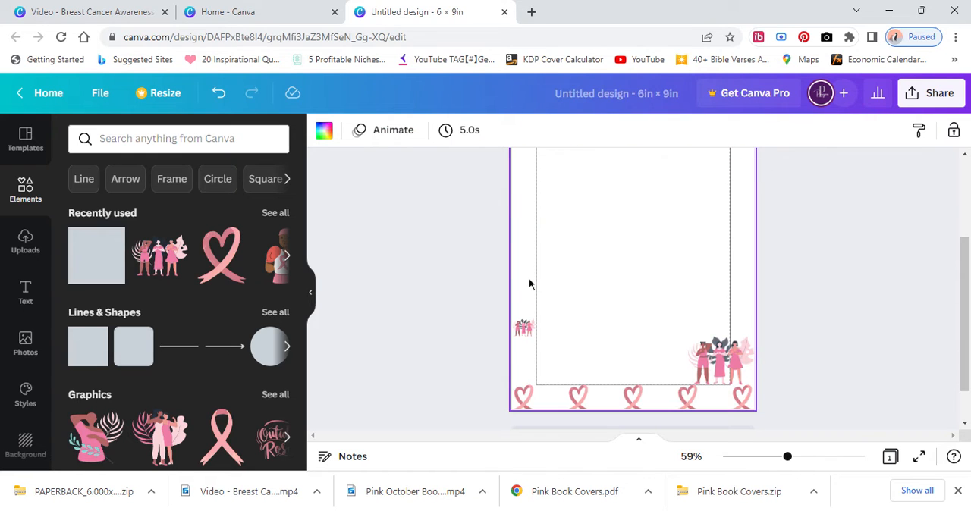
{"action": "left_click", "coordinate": [525, 331]}
{"action": "left_click_drag", "start_coordinate": [536, 319], "coordinate": [755, 172]}
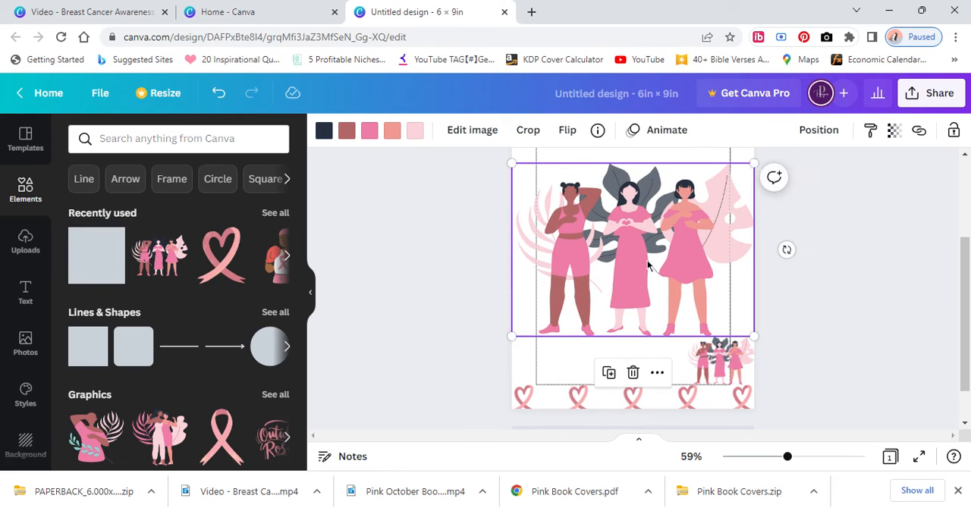
{"action": "left_click_drag", "start_coordinate": [595, 323], "coordinate": [602, 290]}
{"action": "scroll", "coordinate": [641, 319], "scroll_direction": "up", "scroll_amount": 2}
{"action": "left_click_drag", "start_coordinate": [637, 341], "coordinate": [633, 274]}
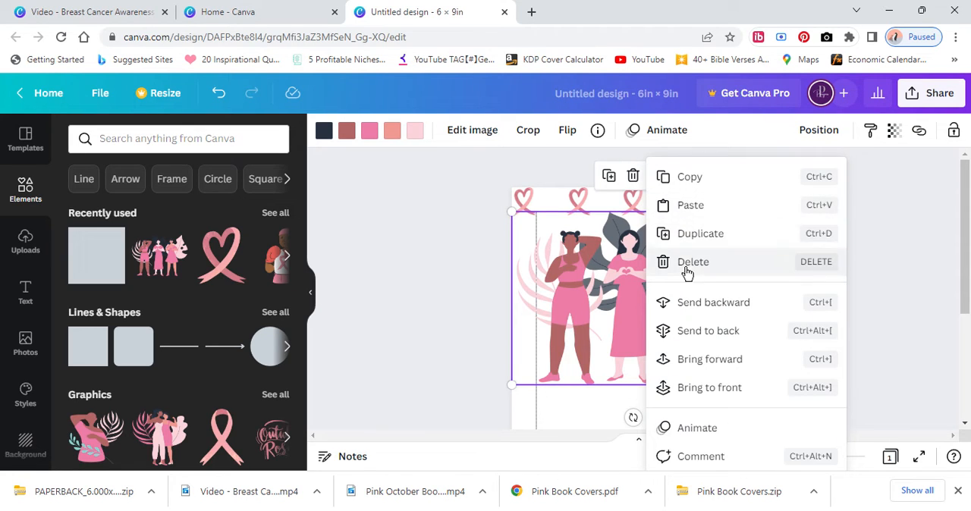
Send the page-wide women graphic behind the white rectangle so only its edges fill the side margins.
{"action": "left_click", "coordinate": [686, 332]}
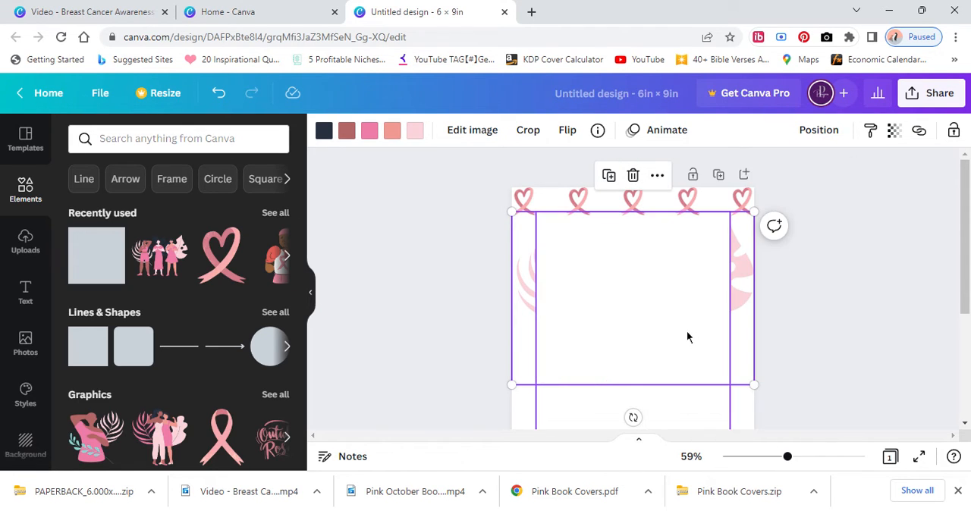
{"action": "left_click", "coordinate": [687, 331]}
{"action": "left_click", "coordinate": [744, 315]}
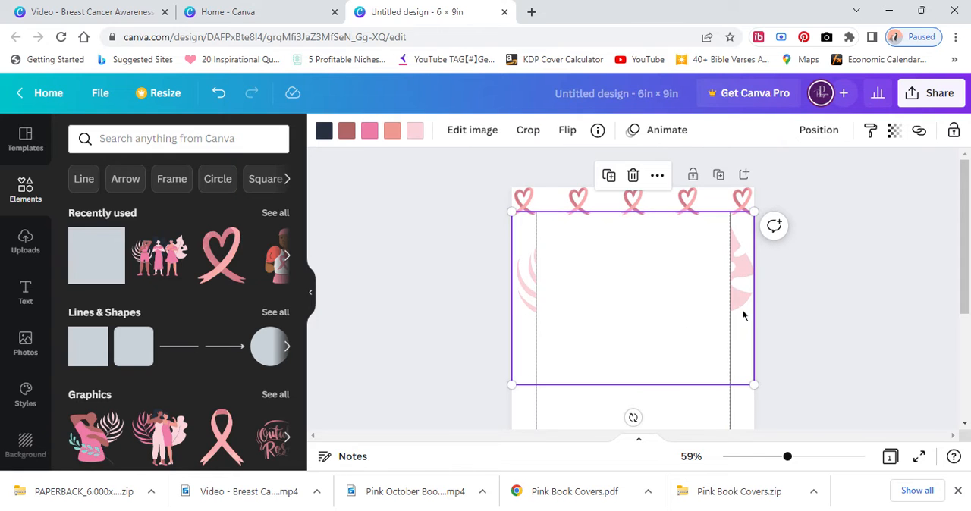
Duplicate the page-wide women graphic and place the copy just above the bottom ribbon row.
{"action": "left_click", "coordinate": [609, 176]}
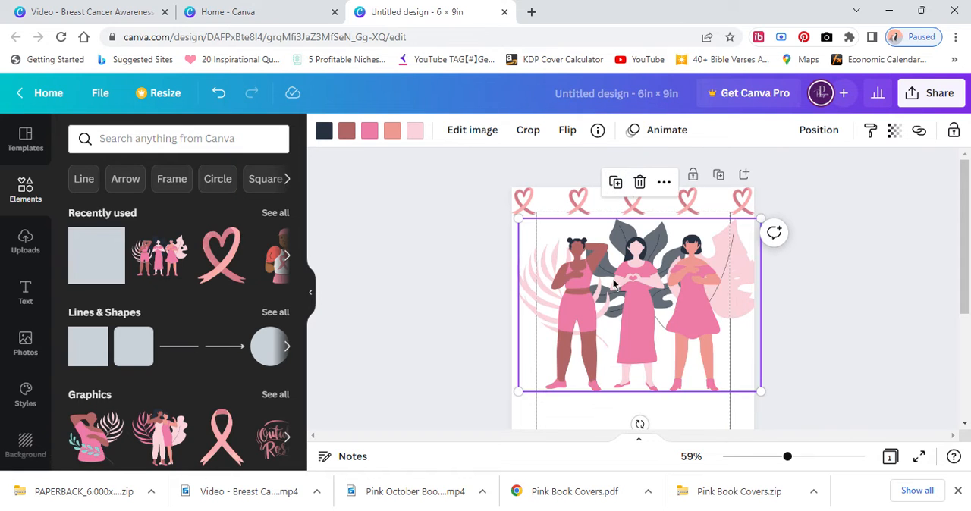
{"action": "left_click_drag", "start_coordinate": [615, 283], "coordinate": [608, 427]}
{"action": "scroll", "coordinate": [615, 296], "scroll_direction": "down", "scroll_amount": 3}
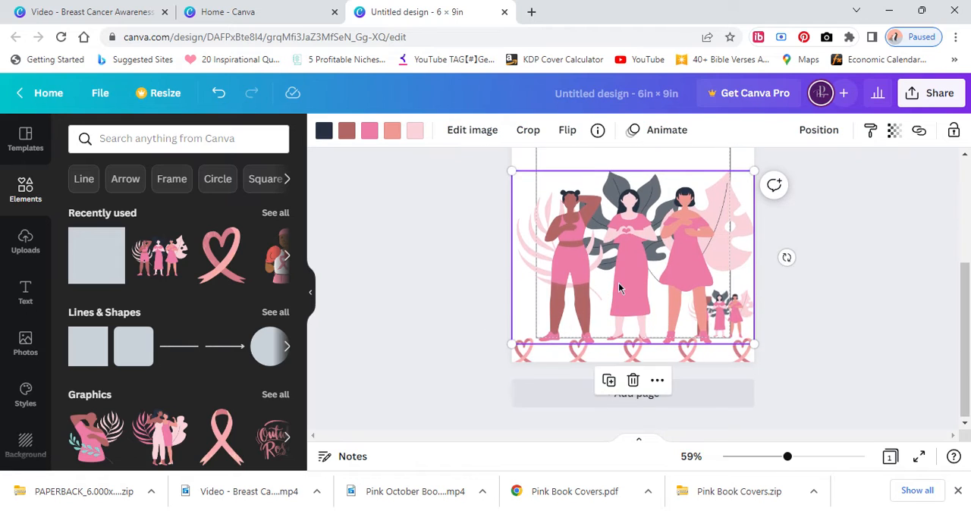
{"action": "left_click_drag", "start_coordinate": [618, 283], "coordinate": [618, 258]}
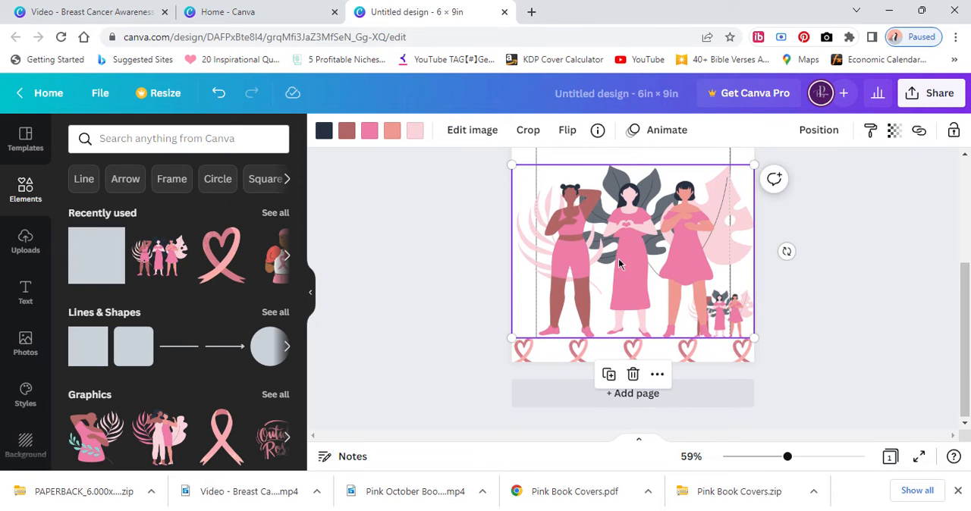
Send the lower page-wide copy of the women graphic to the back, behind the white rectangle.
{"action": "right_click", "coordinate": [746, 218]}
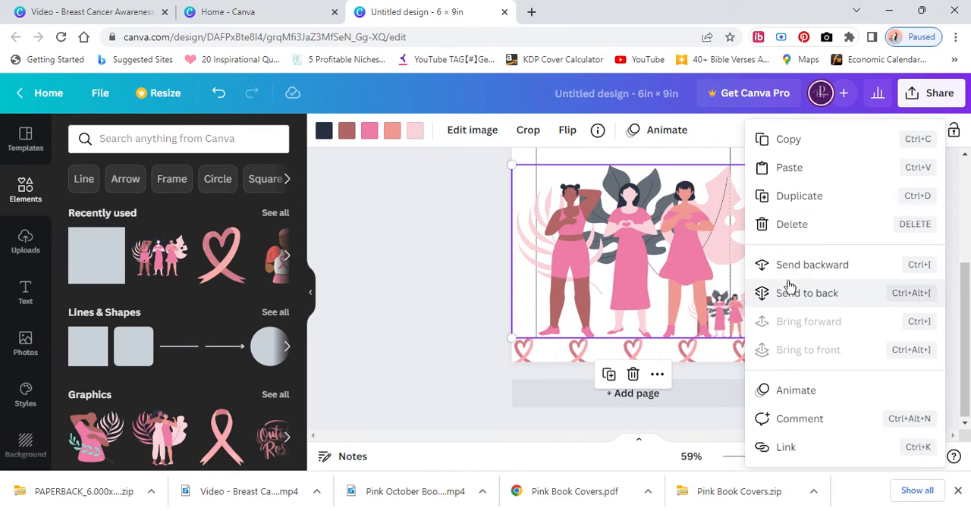
{"action": "left_click", "coordinate": [786, 288]}
{"action": "left_click", "coordinate": [456, 292]}
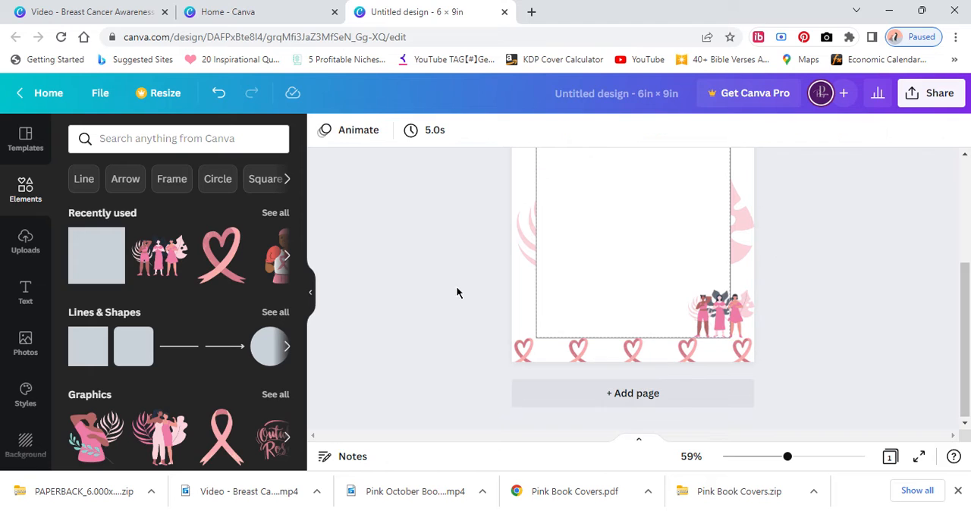
Shrink the lower-right women graphic to fit the right margin and place a matching copy in the lower-left margin.
{"action": "left_click", "coordinate": [723, 313]}
{"action": "left_click_drag", "start_coordinate": [686, 289], "coordinate": [523, 329]}
{"action": "left_click", "coordinate": [718, 286]}
Lock the white rectangle in the middle of the page.
{"action": "left_click", "coordinate": [624, 281]}
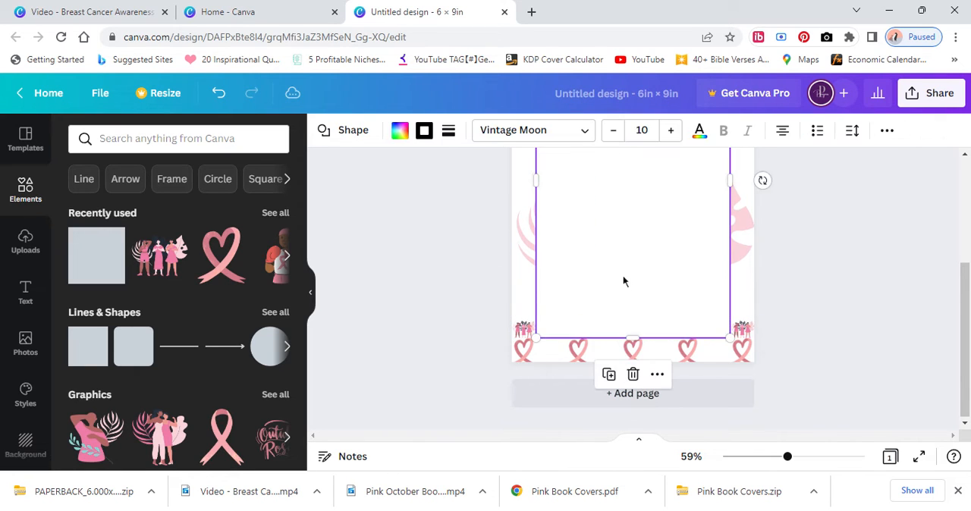
{"action": "scroll", "coordinate": [628, 285], "scroll_direction": "up", "scroll_amount": 1}
{"action": "scroll", "coordinate": [628, 284], "scroll_direction": "up", "scroll_amount": 2}
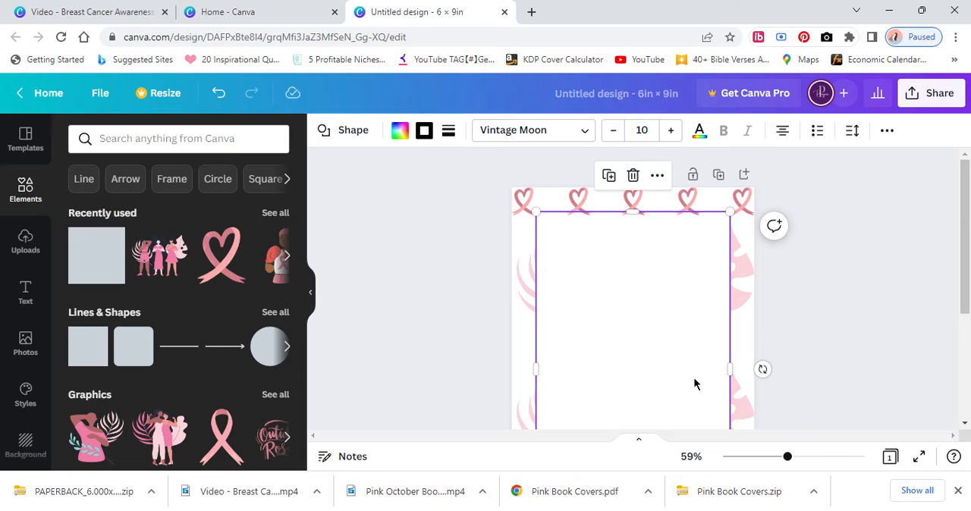
{"action": "left_click_drag", "start_coordinate": [787, 459], "coordinate": [769, 458]}
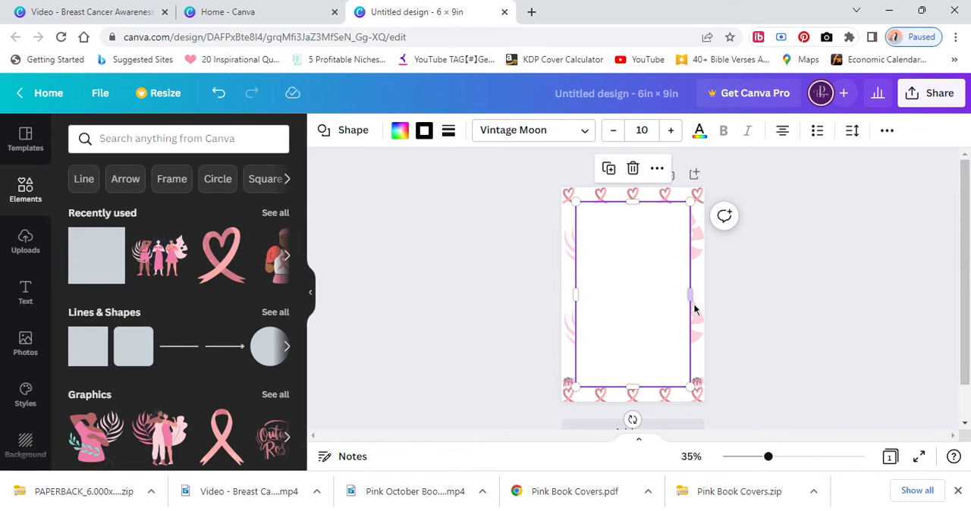
{"action": "left_click", "coordinate": [882, 134]}
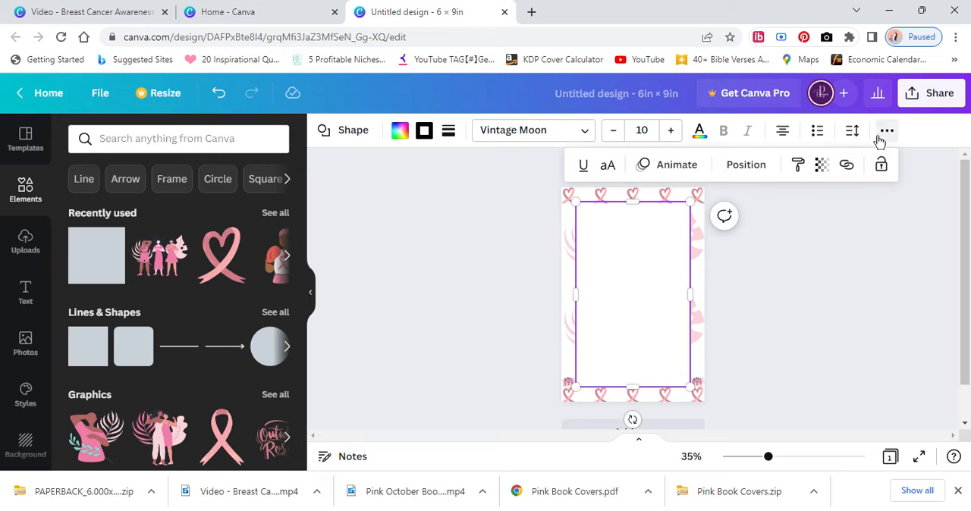
{"action": "left_click", "coordinate": [881, 165]}
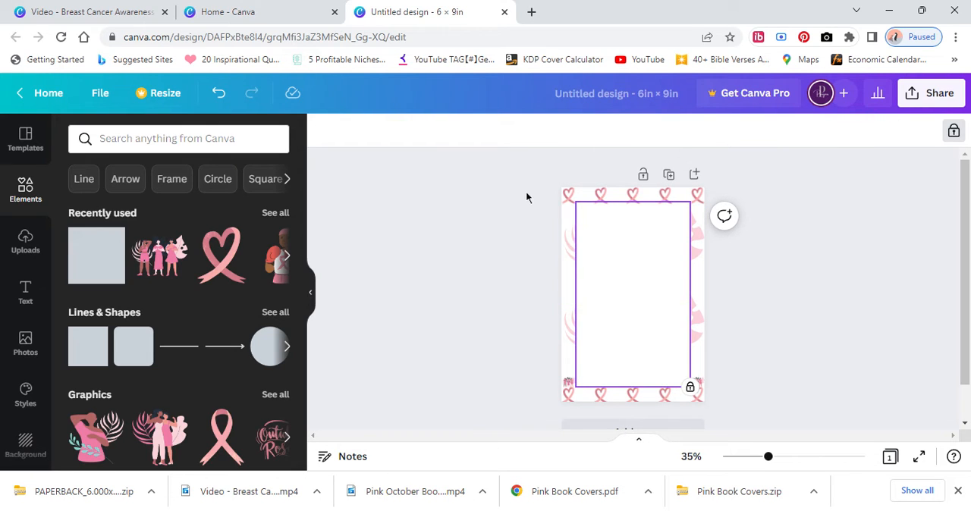
Select all the elements on the page and lock them in place.
{"action": "left_click_drag", "start_coordinate": [526, 197], "coordinate": [709, 410]}
{"action": "left_click", "coordinate": [953, 132]}
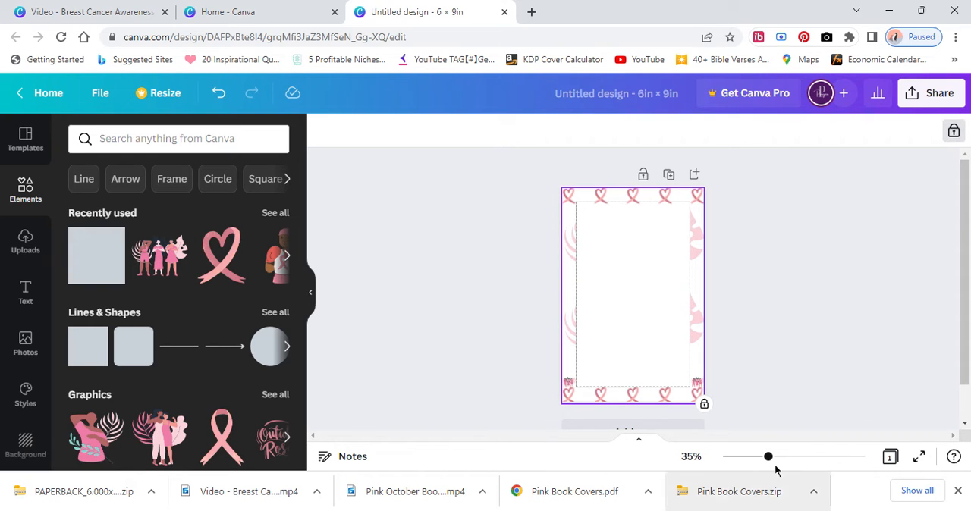
{"action": "left_click_drag", "start_coordinate": [768, 459], "coordinate": [790, 464]}
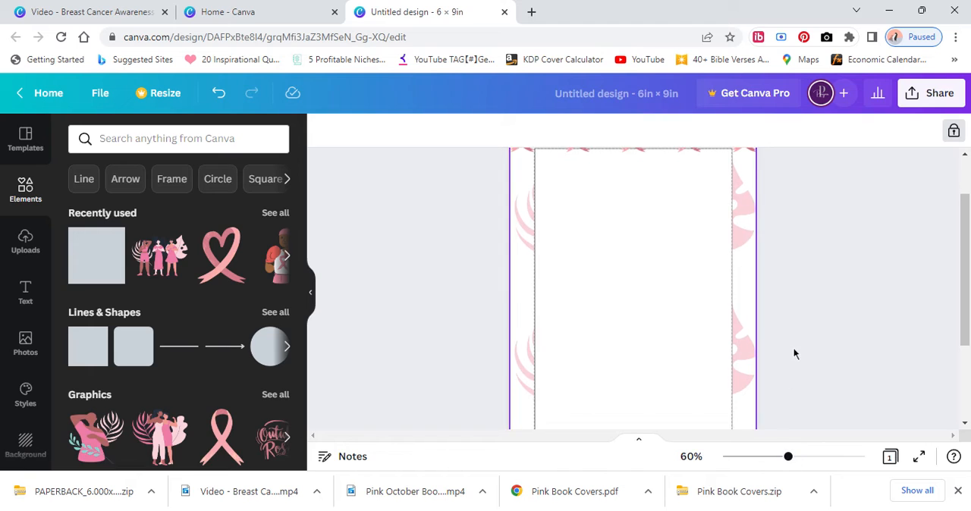
Add a straight line at the upper-right edge of the white rectangle and set its line weight to 2.
{"action": "scroll", "coordinate": [793, 350], "scroll_direction": "down", "scroll_amount": 2}
{"action": "scroll", "coordinate": [814, 357], "scroll_direction": "up", "scroll_amount": 2}
{"action": "scroll", "coordinate": [816, 358], "scroll_direction": "up", "scroll_amount": 1}
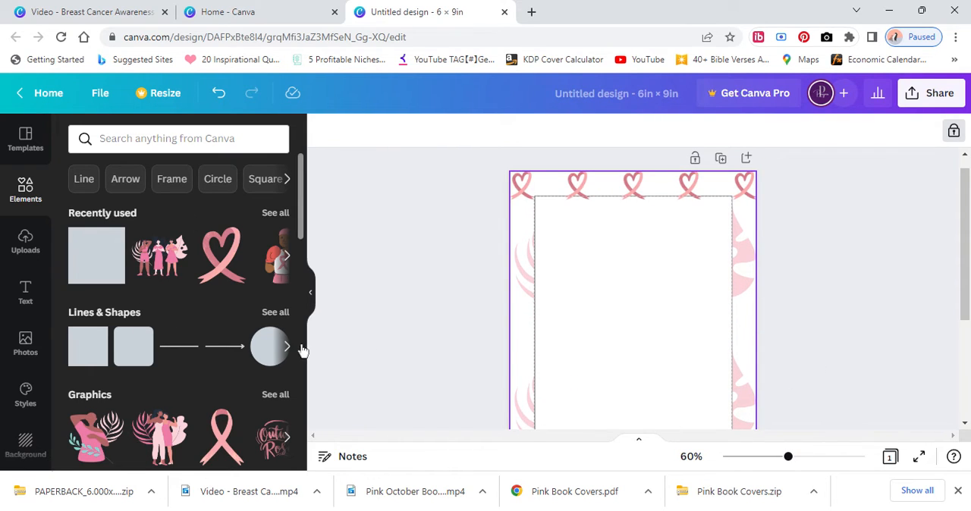
{"action": "left_click", "coordinate": [179, 346]}
{"action": "left_click_drag", "start_coordinate": [639, 362], "coordinate": [698, 212]}
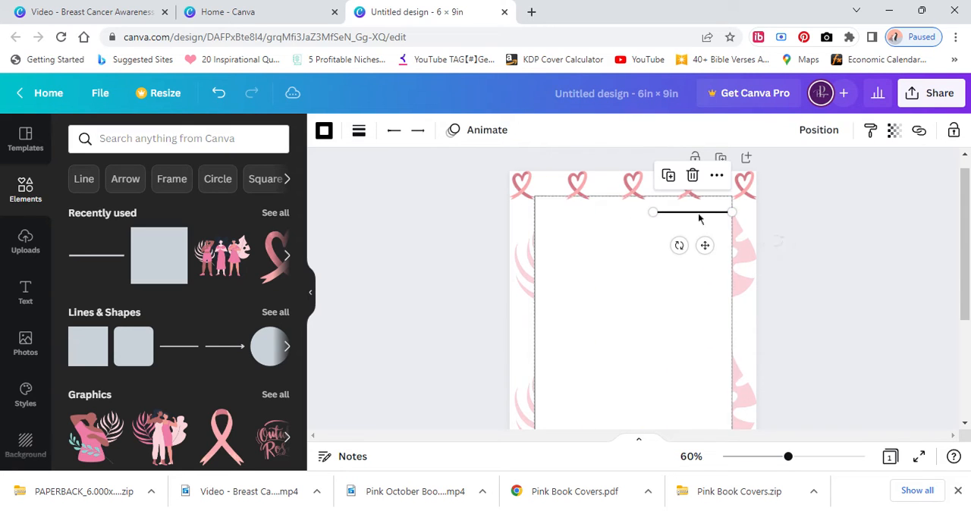
{"action": "left_click", "coordinate": [359, 131]}
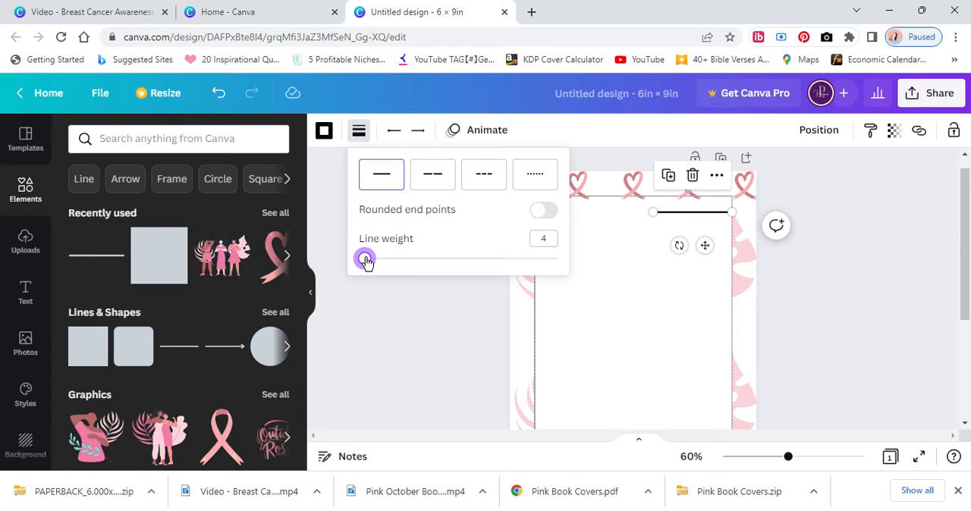
{"action": "left_click_drag", "start_coordinate": [365, 261], "coordinate": [361, 260]}
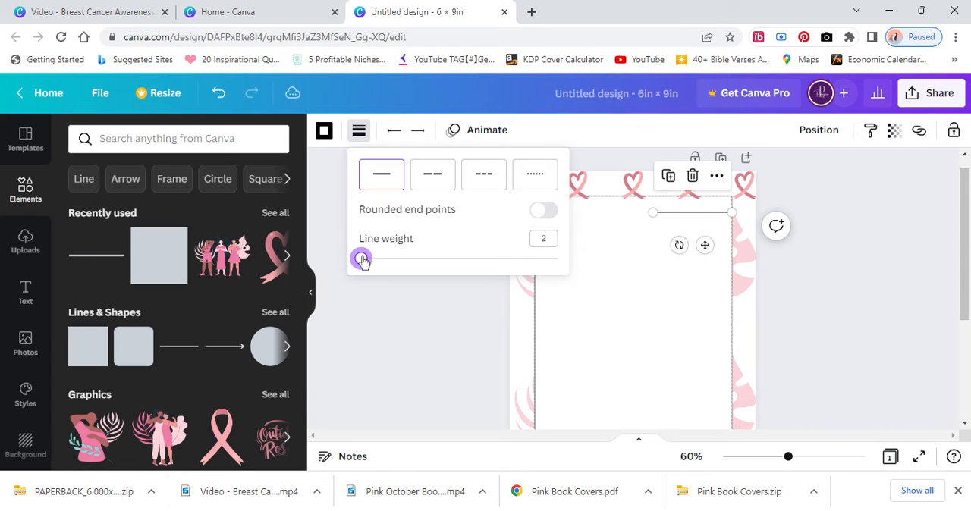
{"action": "left_click", "coordinate": [551, 287]}
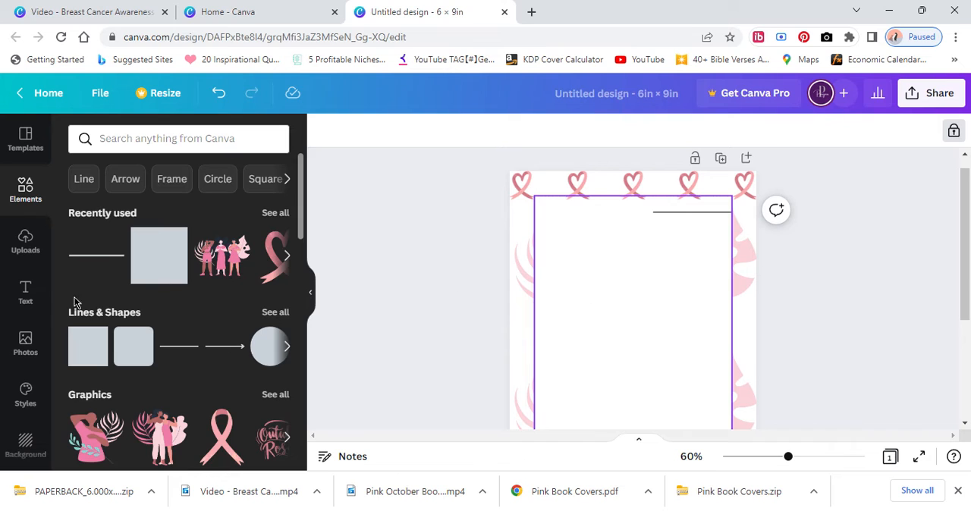
Add a body text reading "Date:" and place it on the short line at the top of the page.
{"action": "left_click", "coordinate": [32, 297]}
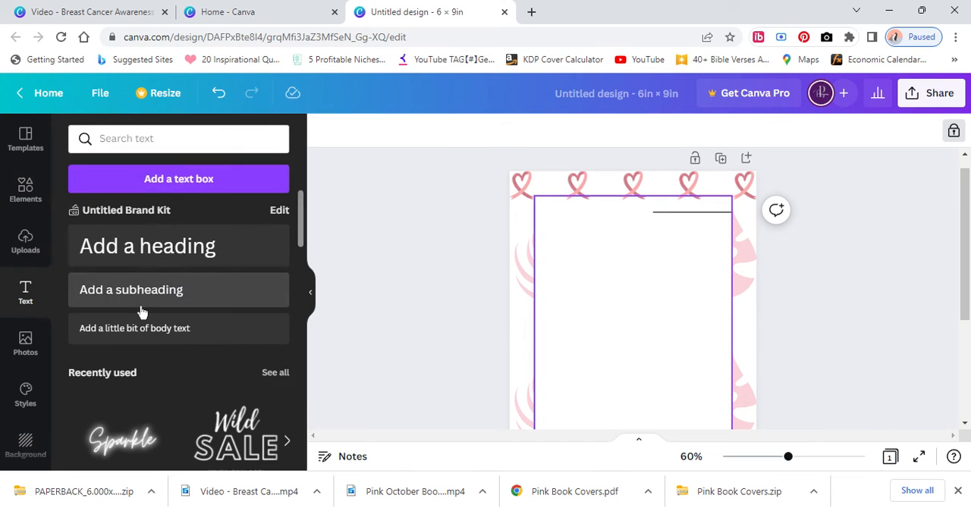
{"action": "left_click", "coordinate": [144, 331]}
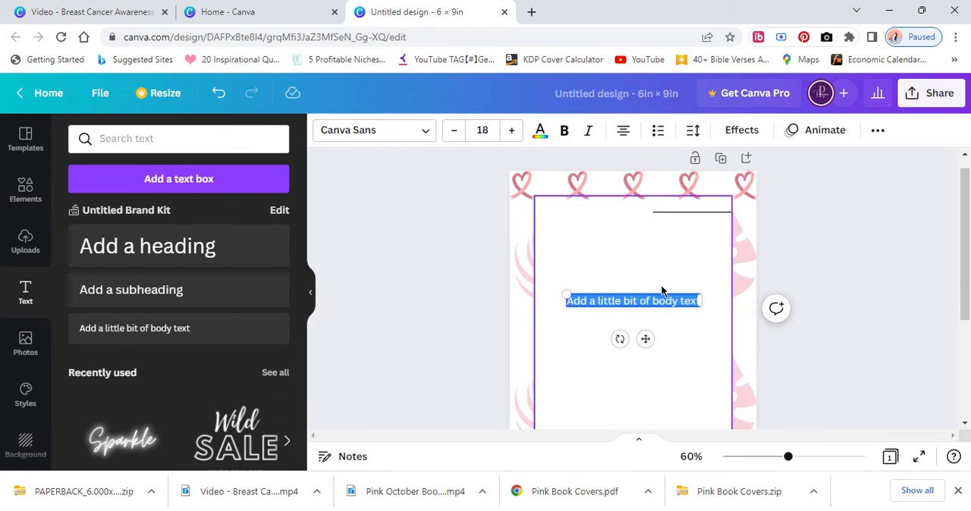
{"action": "type", "text": "Date:"}
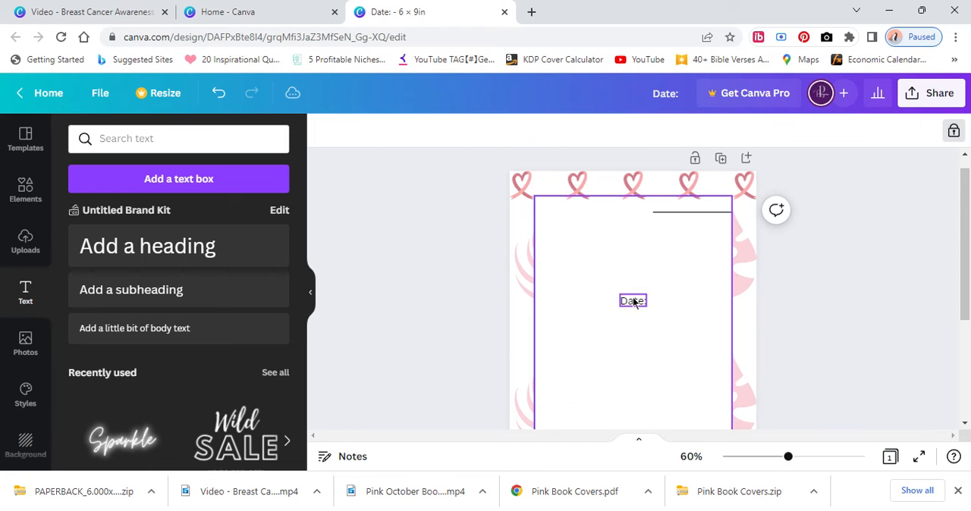
{"action": "left_click_drag", "start_coordinate": [633, 298], "coordinate": [660, 204]}
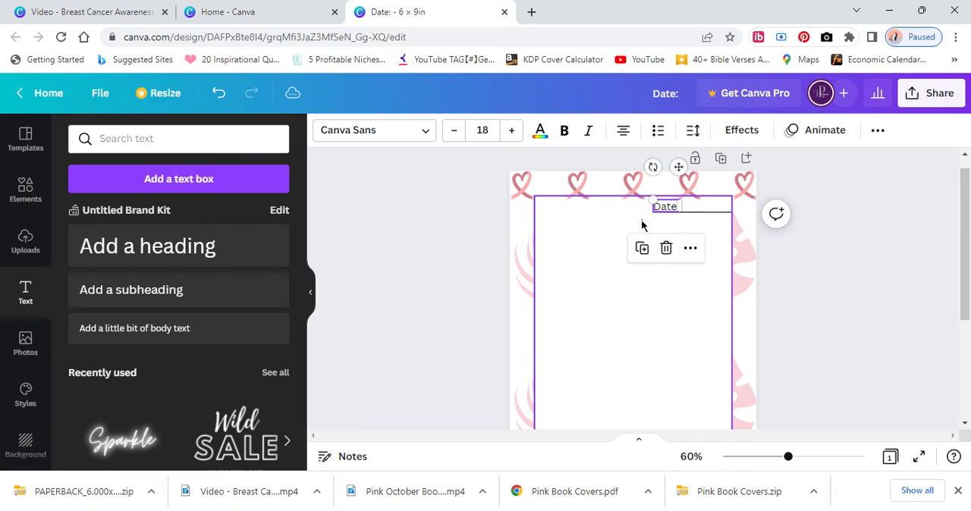
Extend the date line towards the middle of the page and move the "Date:" label to its new left end.
{"action": "left_click", "coordinate": [658, 214]}
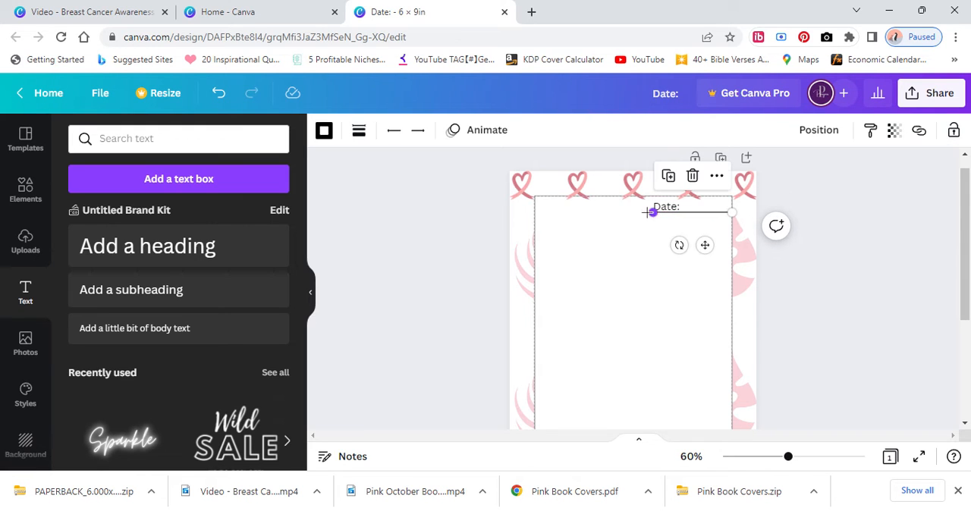
{"action": "mouse_move", "coordinate": [648, 213]}
{"action": "left_mouse_down"}
{"action": "mouse_move", "coordinate": [613, 214]}
{"action": "mouse_move", "coordinate": [648, 206]}
{"action": "mouse_move", "coordinate": [634, 207]}
{"action": "left_mouse_up"}
{"action": "left_click", "coordinate": [591, 240]}
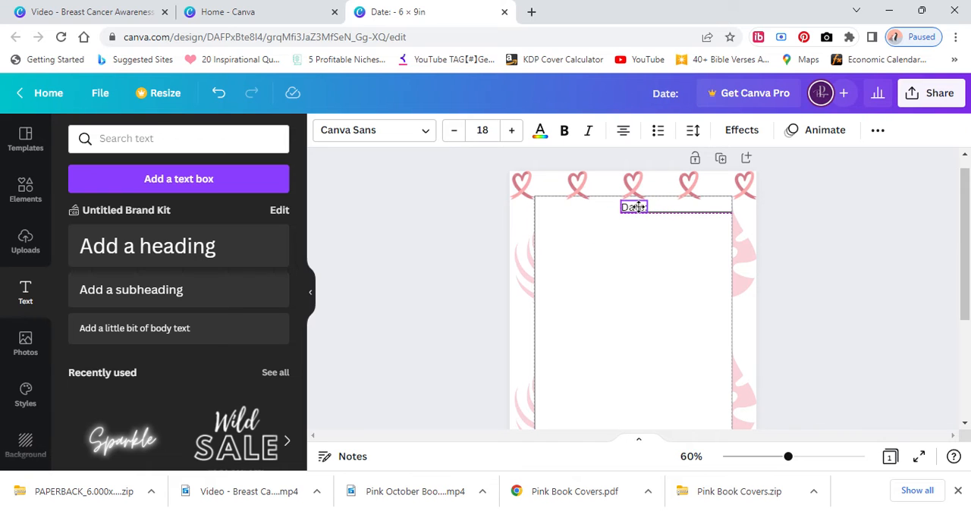
Duplicate the date line, place the copy below it, and stretch it across the full width of the white rectangle.
{"action": "left_click", "coordinate": [696, 219]}
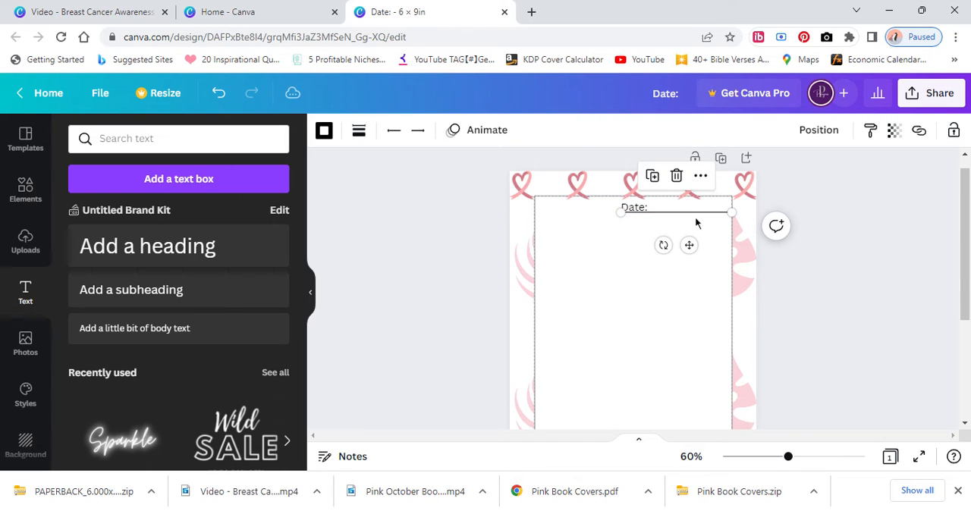
{"action": "left_click", "coordinate": [653, 176]}
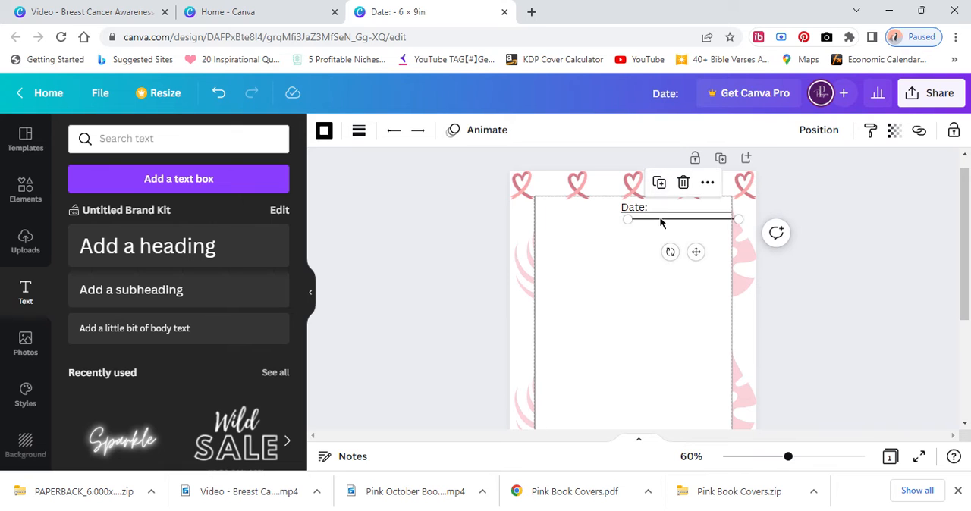
{"action": "left_click_drag", "start_coordinate": [660, 223], "coordinate": [572, 235]}
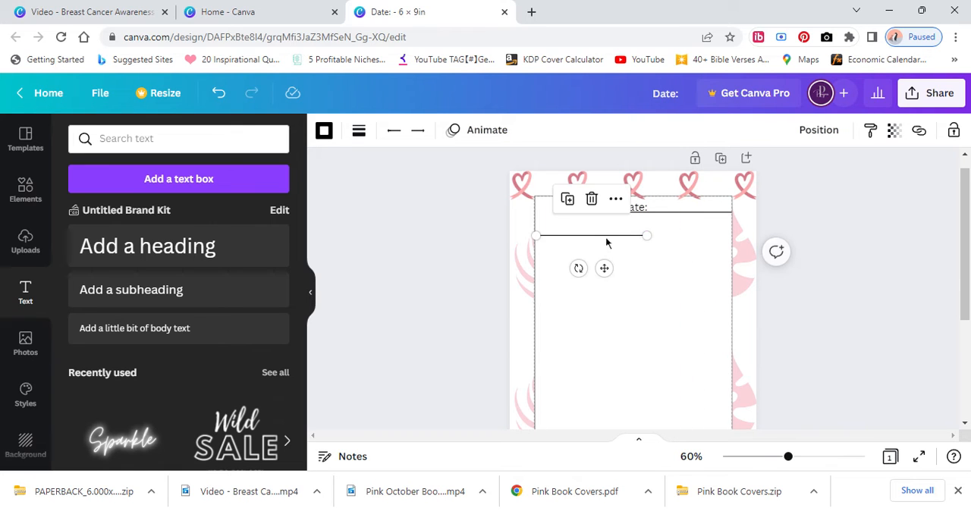
{"action": "left_click_drag", "start_coordinate": [647, 236], "coordinate": [729, 236]}
{"action": "left_click", "coordinate": [680, 264]}
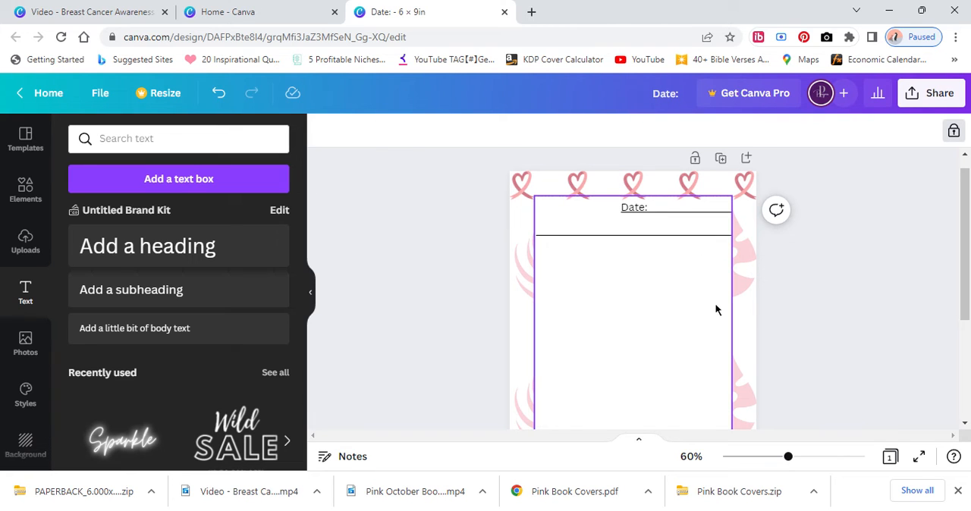
{"action": "left_click", "coordinate": [556, 236]}
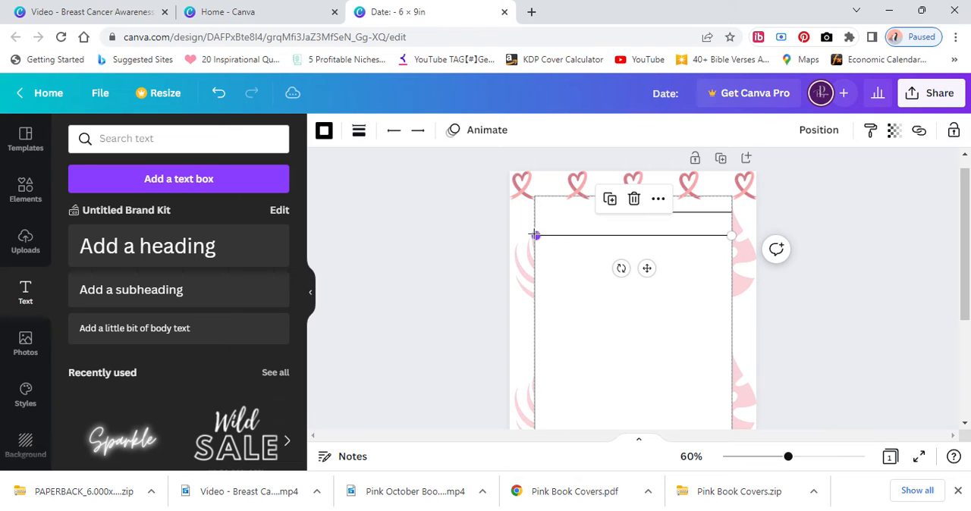
{"action": "left_click_drag", "start_coordinate": [534, 235], "coordinate": [534, 235]}
{"action": "left_click", "coordinate": [600, 269]}
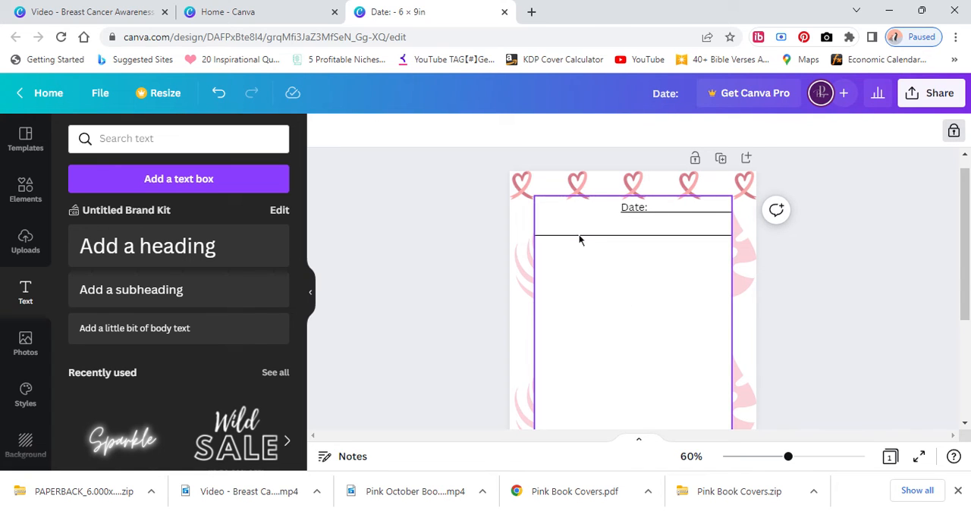
Give the full-width line outlined diamond ends at both its start and its end.
{"action": "left_click", "coordinate": [552, 236]}
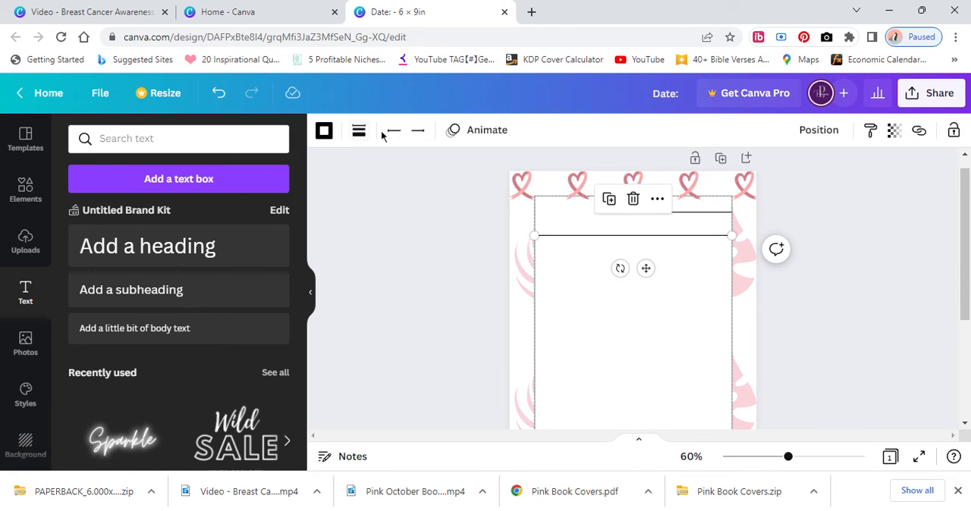
{"action": "left_click", "coordinate": [358, 130]}
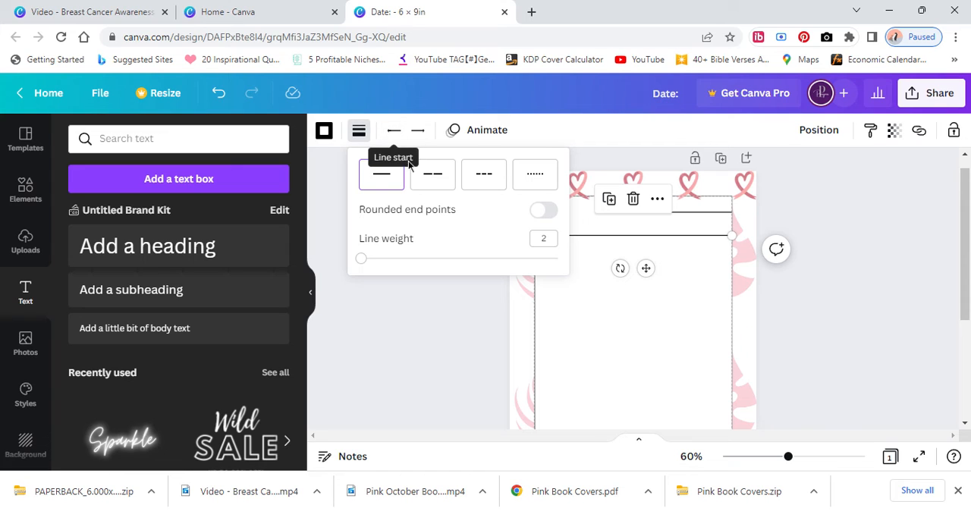
{"action": "left_click", "coordinate": [393, 133]}
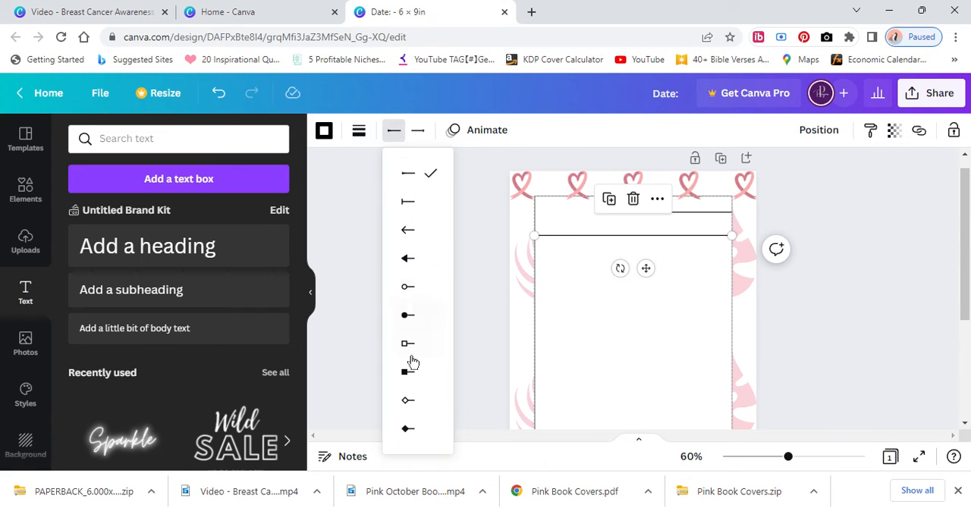
{"action": "left_click", "coordinate": [422, 130]}
{"action": "left_click", "coordinate": [432, 400]}
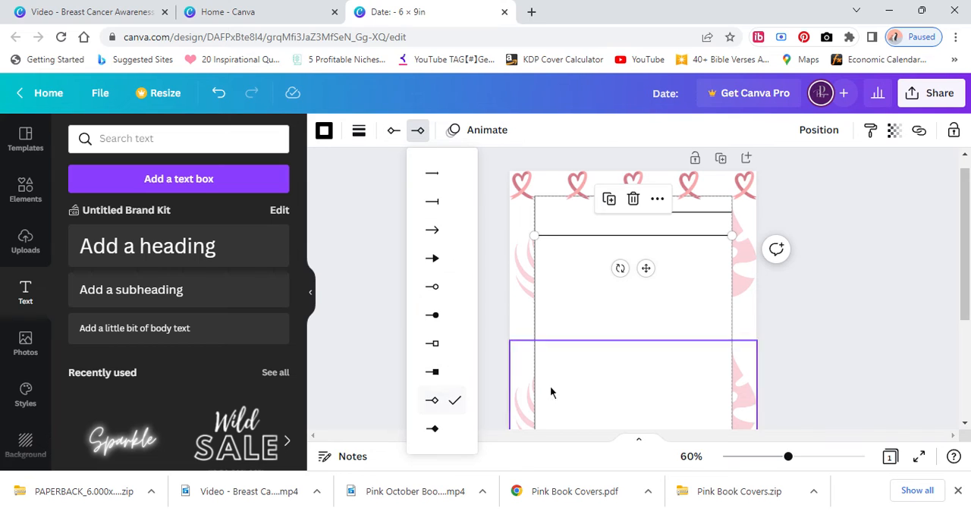
{"action": "left_click", "coordinate": [590, 379]}
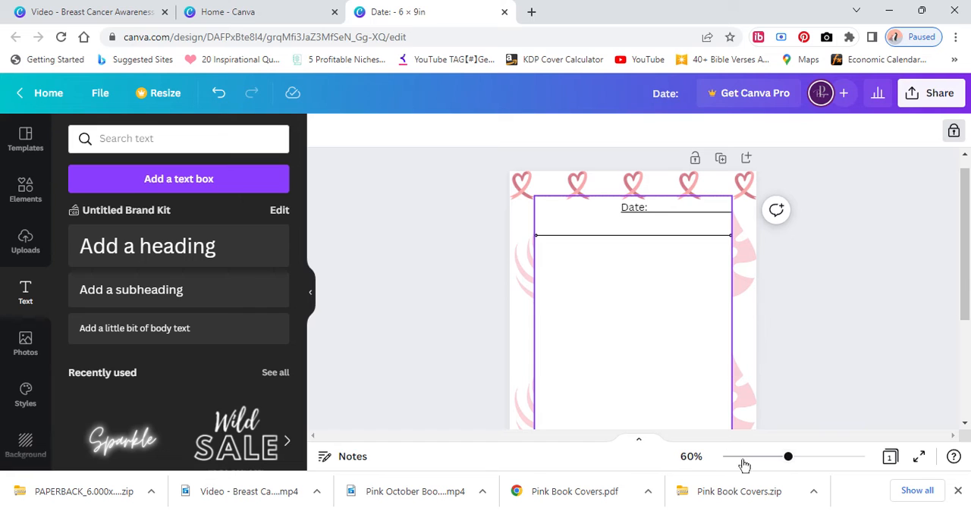
Duplicate the diamond-ended line 19 times to build a descending set of writing lines.
{"action": "mouse_move", "coordinate": [788, 462]}
{"action": "left_mouse_down"}
{"action": "mouse_move", "coordinate": [817, 461]}
{"action": "mouse_move", "coordinate": [800, 458]}
{"action": "left_mouse_up"}
{"action": "left_click", "coordinate": [618, 219]}
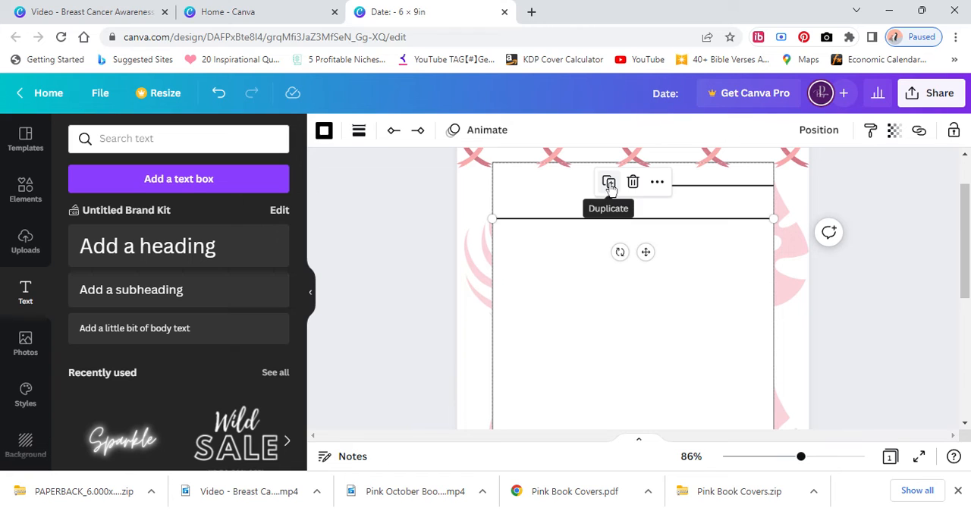
{"action": "left_click", "coordinate": [608, 184]}
{"action": "left_click", "coordinate": [618, 193]}
{"action": "left_click", "coordinate": [628, 201]}
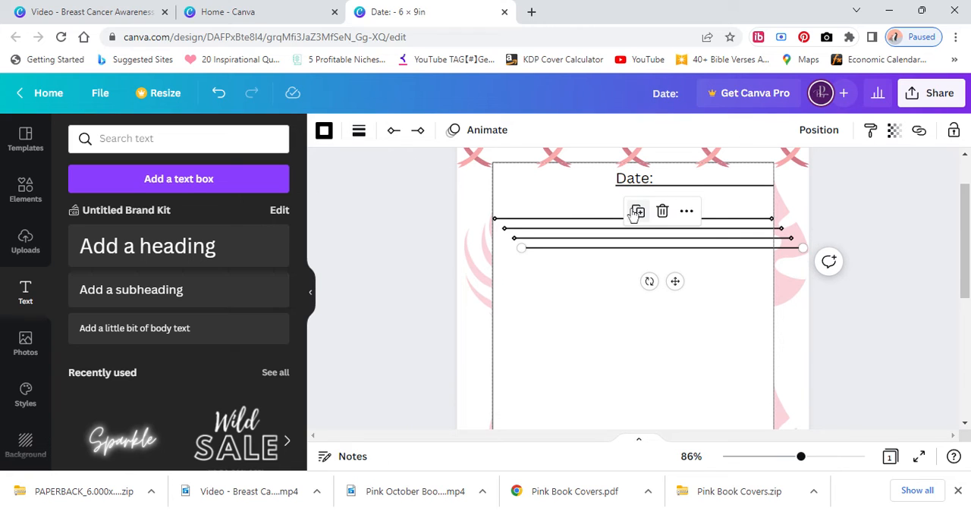
{"action": "left_click", "coordinate": [638, 215]}
{"action": "left_click", "coordinate": [649, 224]}
{"action": "left_click", "coordinate": [658, 234]}
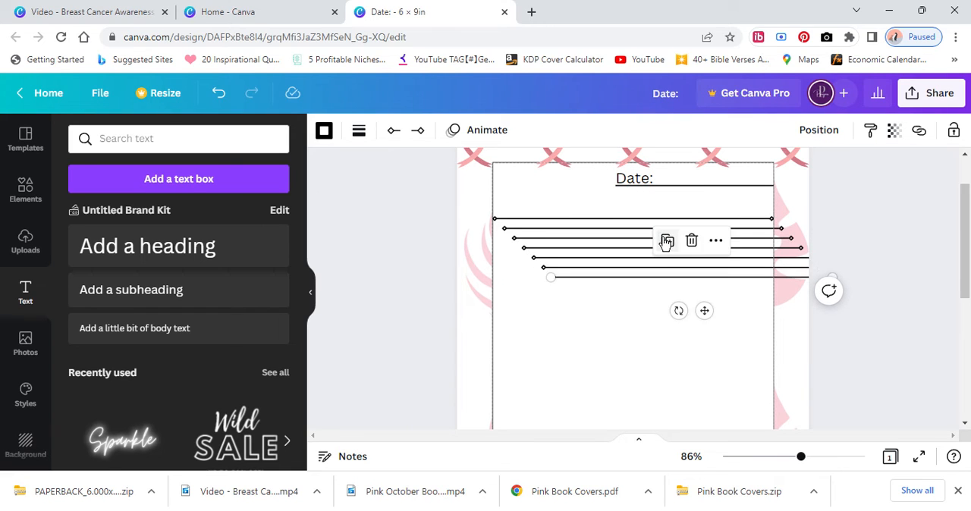
{"action": "left_click", "coordinate": [668, 244]}
{"action": "left_click", "coordinate": [675, 249]}
{"action": "left_click", "coordinate": [687, 262]}
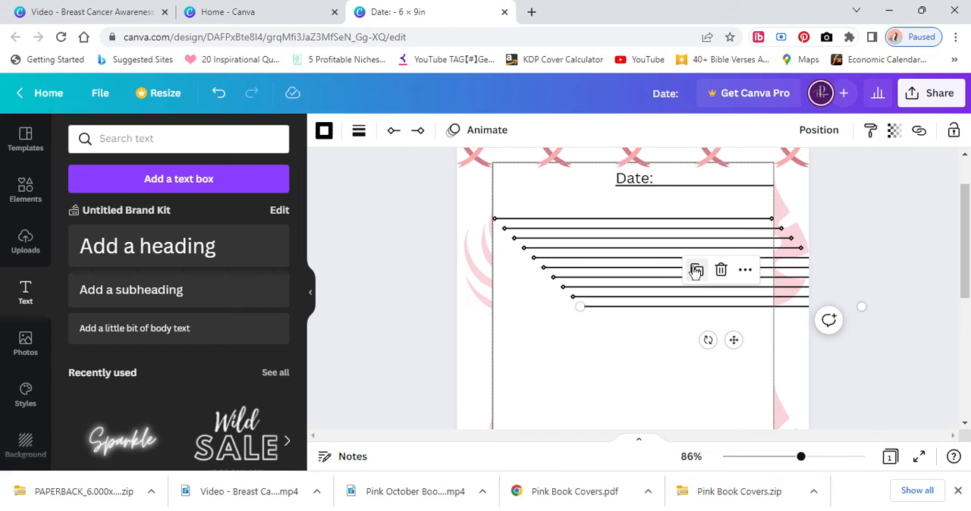
{"action": "left_click", "coordinate": [697, 273]}
{"action": "left_click", "coordinate": [707, 282]}
{"action": "left_click", "coordinate": [717, 292]}
{"action": "left_click", "coordinate": [725, 301]}
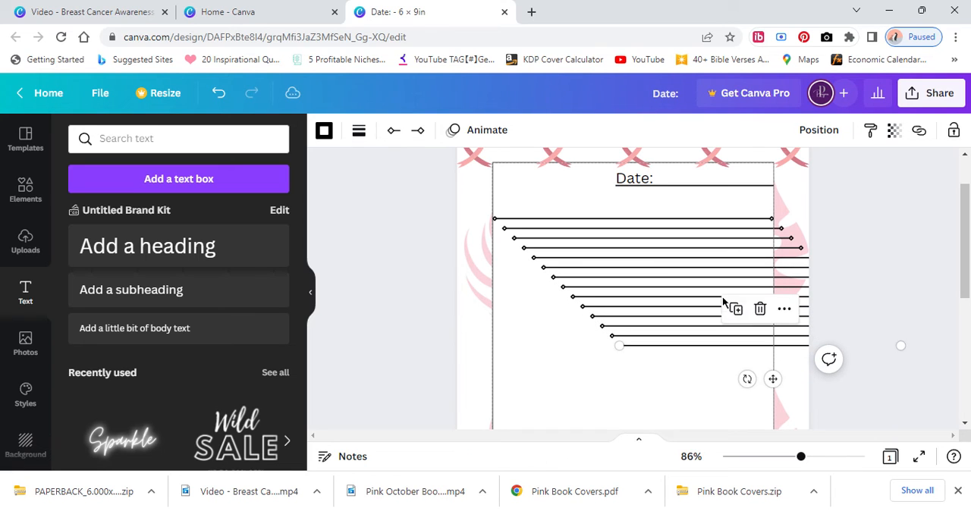
{"action": "left_click", "coordinate": [733, 308]}
{"action": "scroll", "coordinate": [747, 292], "scroll_direction": "down", "scroll_amount": 2}
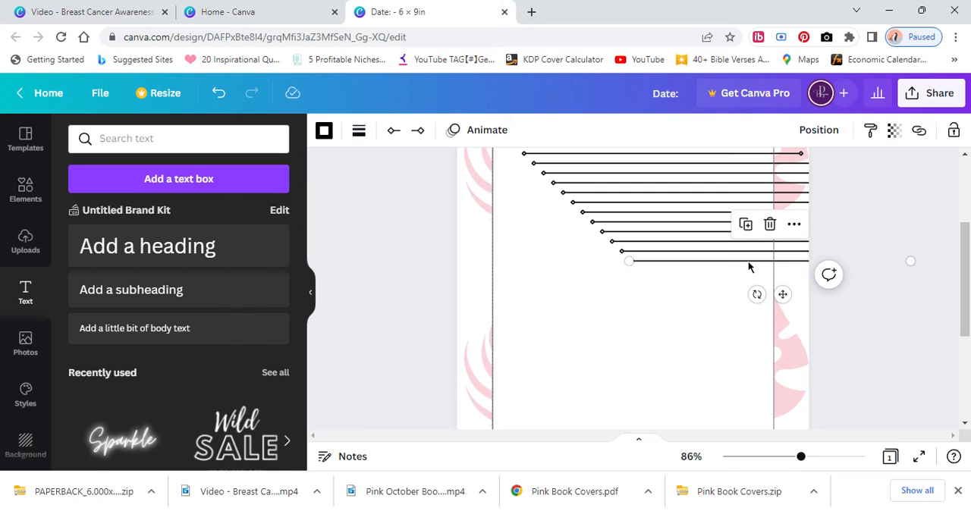
{"action": "left_click", "coordinate": [748, 231]}
{"action": "left_click", "coordinate": [757, 238]}
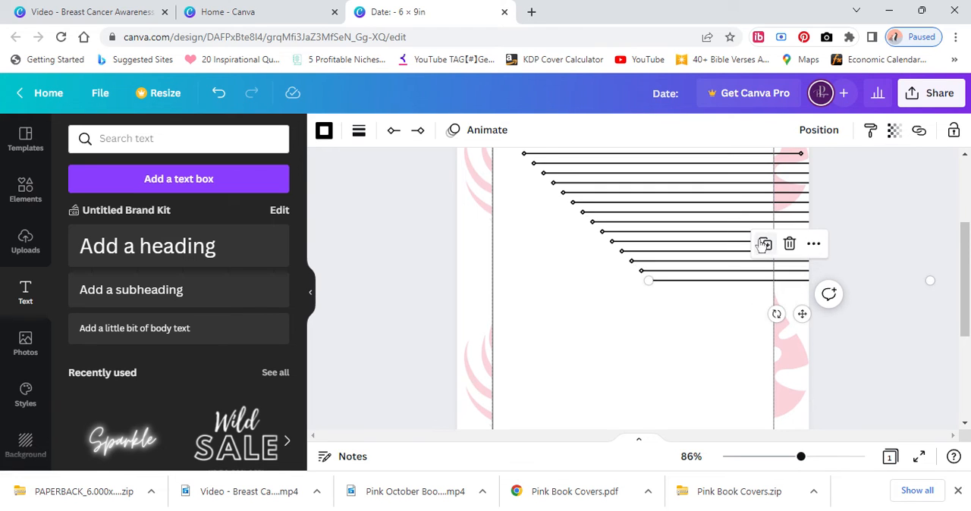
{"action": "left_click", "coordinate": [764, 247]}
{"action": "left_click", "coordinate": [774, 253]}
{"action": "left_click", "coordinate": [784, 264]}
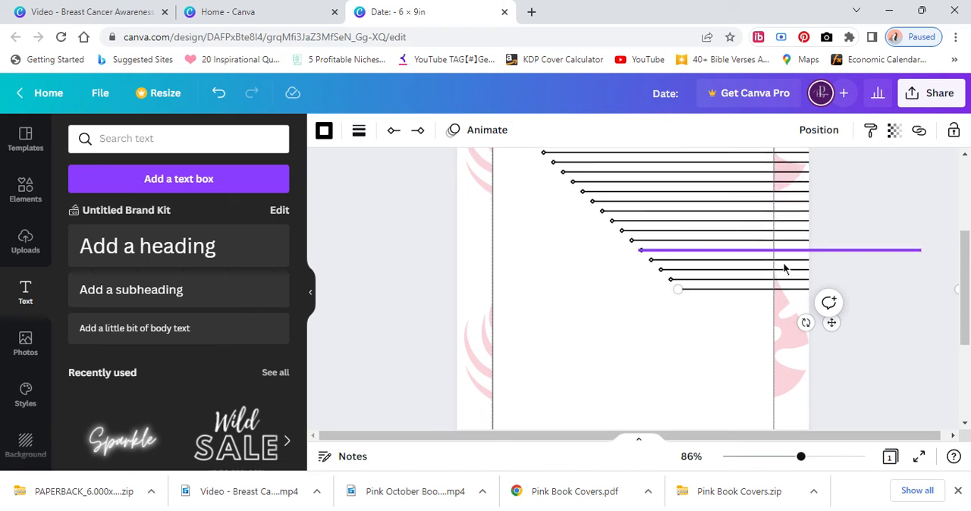
{"action": "scroll", "coordinate": [800, 211], "scroll_direction": "down", "scroll_amount": 3}
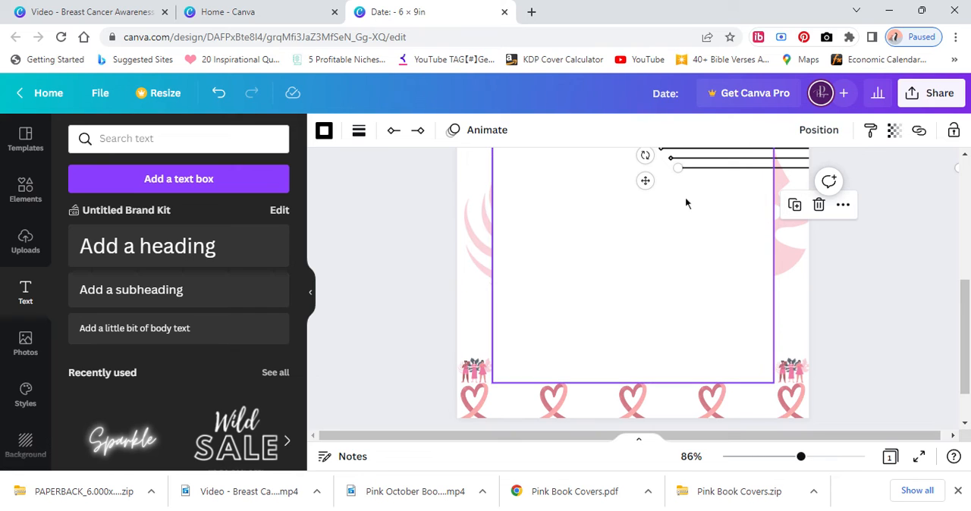
{"action": "left_click", "coordinate": [568, 233]}
Align all the diamond-ended lines on a common centre and move the stack to fit the white rectangle's width.
{"action": "scroll", "coordinate": [568, 233], "scroll_direction": "up", "scroll_amount": 3}
{"action": "scroll", "coordinate": [486, 186], "scroll_direction": "up", "scroll_amount": 2}
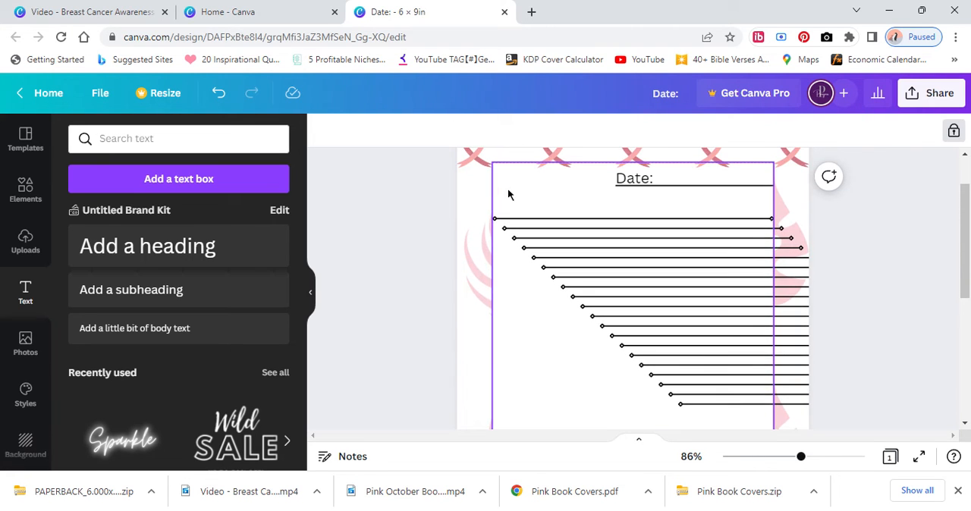
{"action": "left_click_drag", "start_coordinate": [509, 205], "coordinate": [722, 414]}
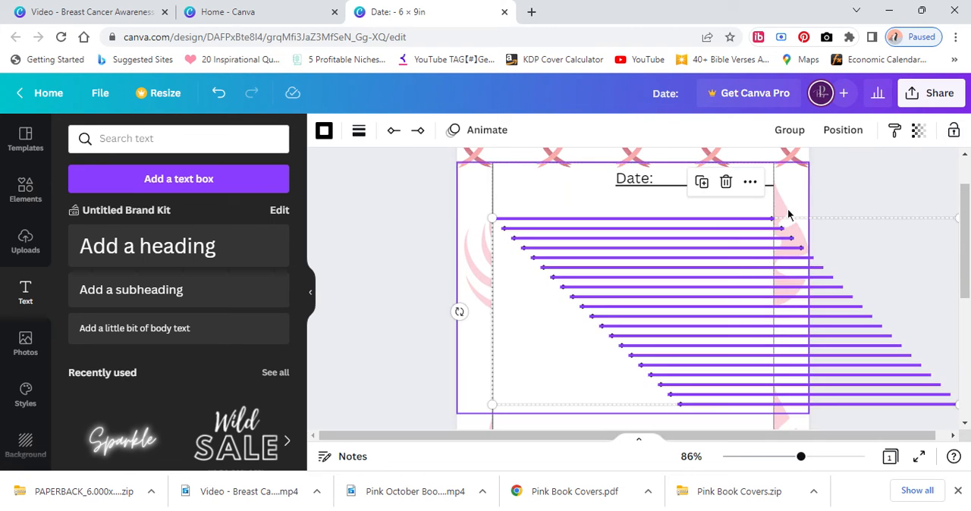
{"action": "left_click", "coordinate": [834, 140]}
{"action": "left_click", "coordinate": [610, 403]}
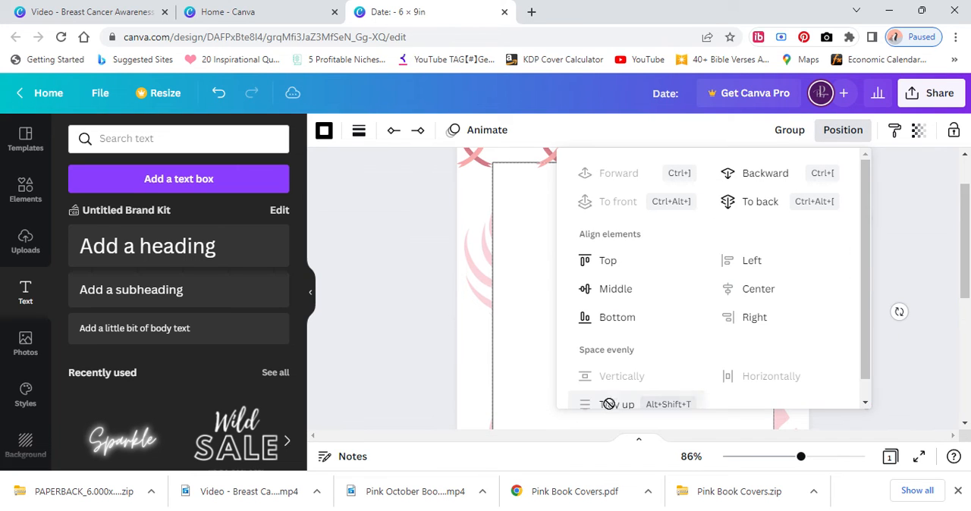
{"action": "left_click", "coordinate": [514, 317]}
{"action": "left_click_drag", "start_coordinate": [553, 212], "coordinate": [638, 423]}
{"action": "left_click_drag", "start_coordinate": [697, 341], "coordinate": [605, 339]}
{"action": "scroll", "coordinate": [602, 254], "scroll_direction": "down", "scroll_amount": 2}
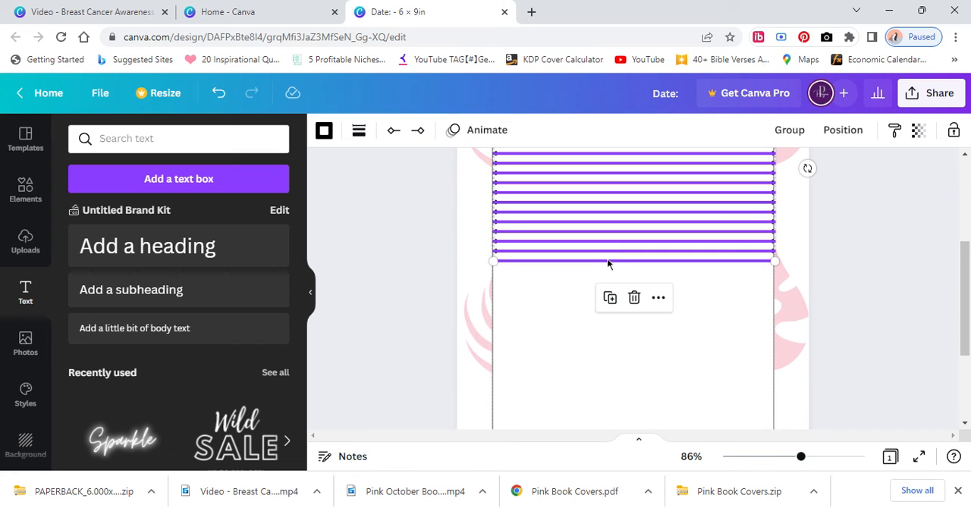
Move the lowest diamond-ended line further down the white rectangle and space all the writing lines evenly in the vertical direction.
{"action": "left_click", "coordinate": [581, 277]}
{"action": "left_click_drag", "start_coordinate": [581, 261], "coordinate": [580, 327]}
{"action": "scroll", "coordinate": [581, 307], "scroll_direction": "down", "scroll_amount": 2}
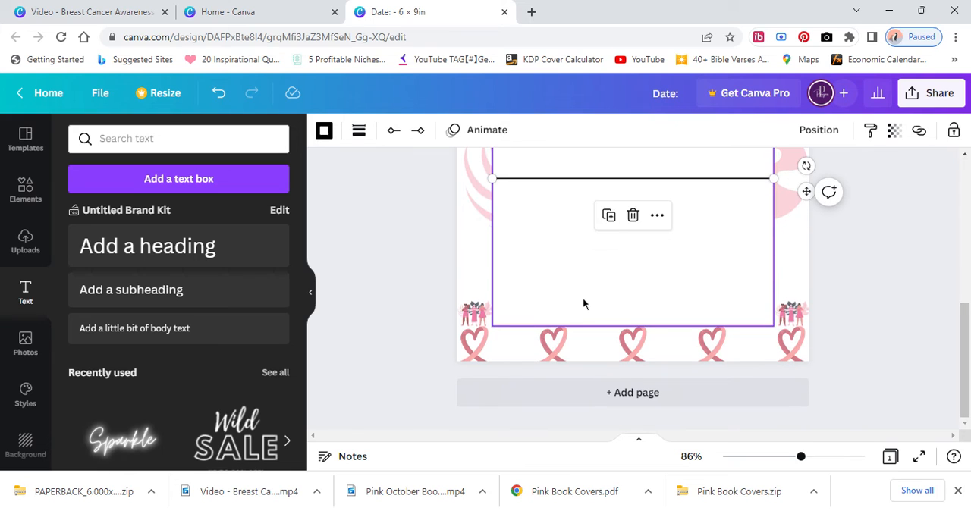
{"action": "scroll", "coordinate": [544, 271], "scroll_direction": "up", "scroll_amount": 3}
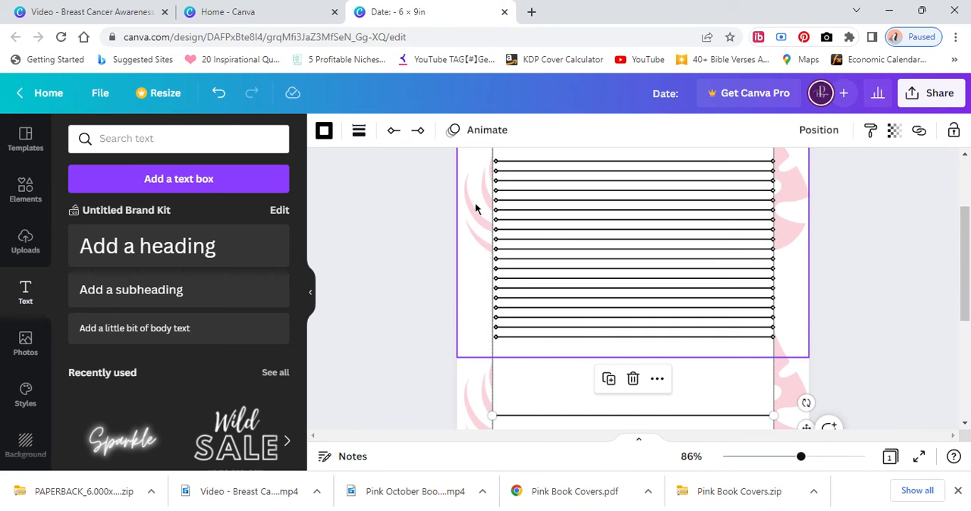
{"action": "left_click_drag", "start_coordinate": [479, 154], "coordinate": [558, 427]}
{"action": "left_click", "coordinate": [845, 132]}
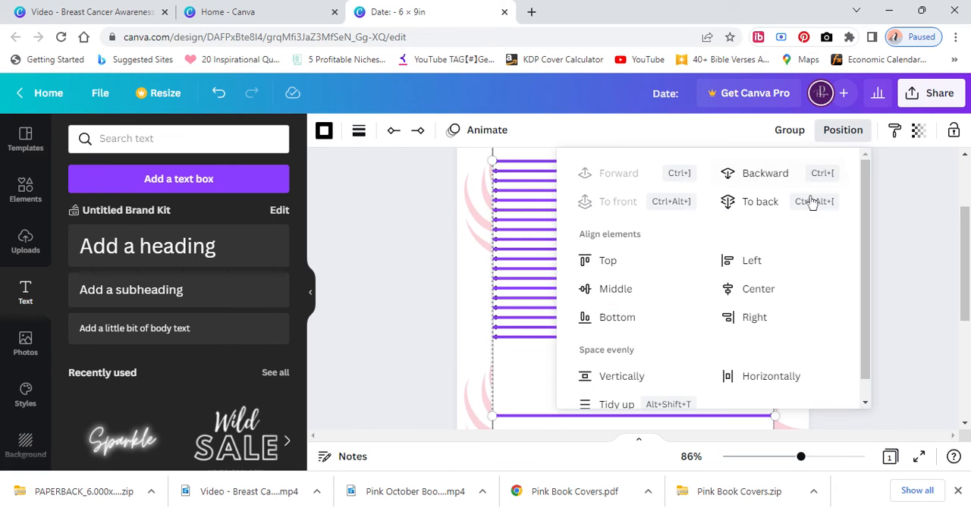
{"action": "left_click", "coordinate": [508, 371]}
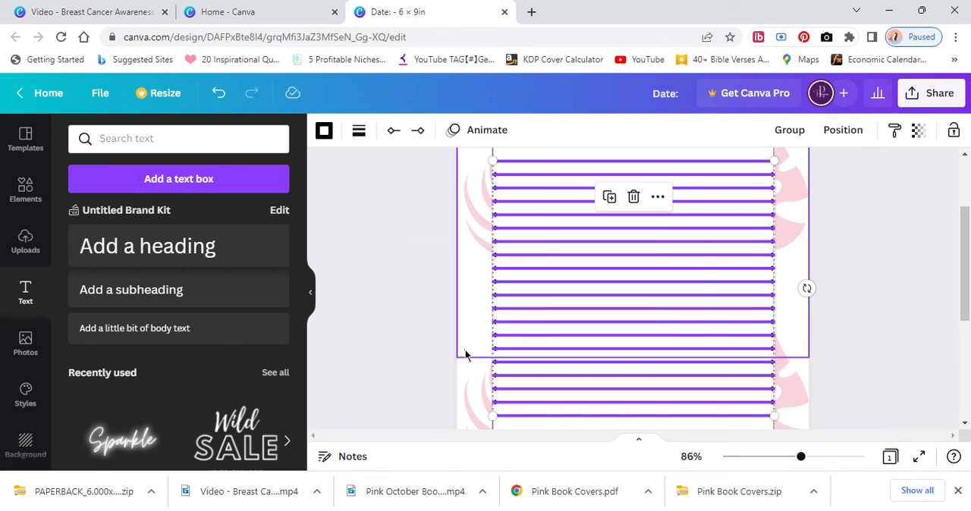
{"action": "left_click", "coordinate": [821, 324]}
Duplicate the lowest writing line ten times to extend the descending set toward the bottom of the white rectangle.
{"action": "scroll", "coordinate": [826, 322], "scroll_direction": "down", "scroll_amount": 3}
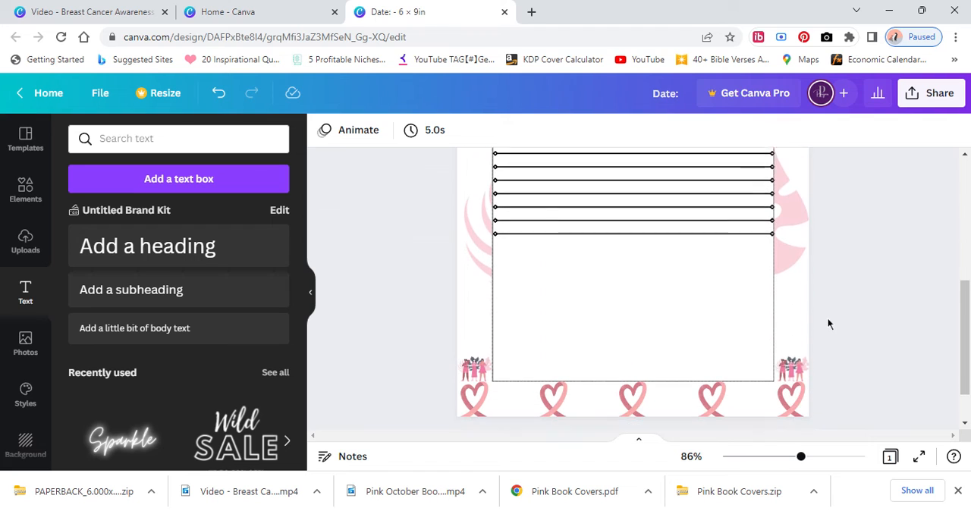
{"action": "scroll", "coordinate": [670, 347], "scroll_direction": "up", "scroll_amount": 3}
{"action": "scroll", "coordinate": [802, 344], "scroll_direction": "up", "scroll_amount": 5}
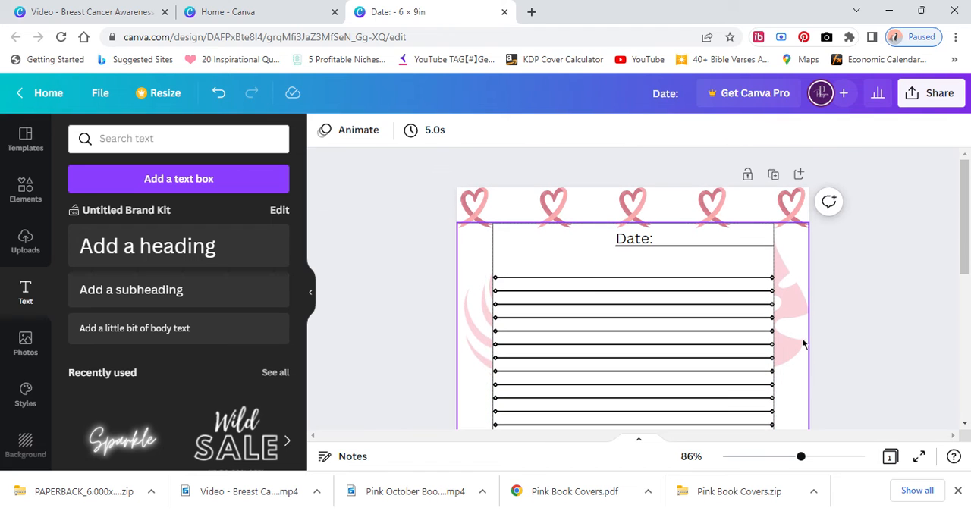
{"action": "scroll", "coordinate": [806, 340], "scroll_direction": "down", "scroll_amount": 5}
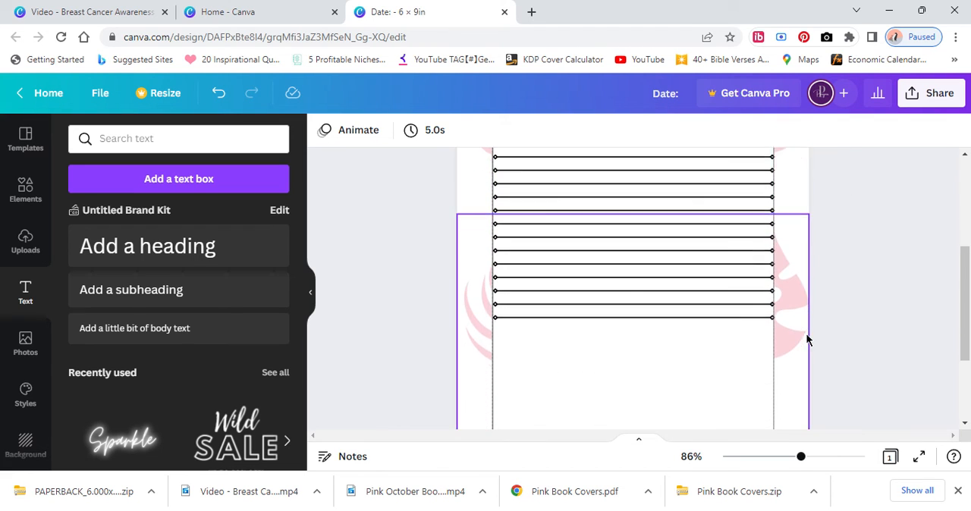
{"action": "left_click", "coordinate": [631, 202]}
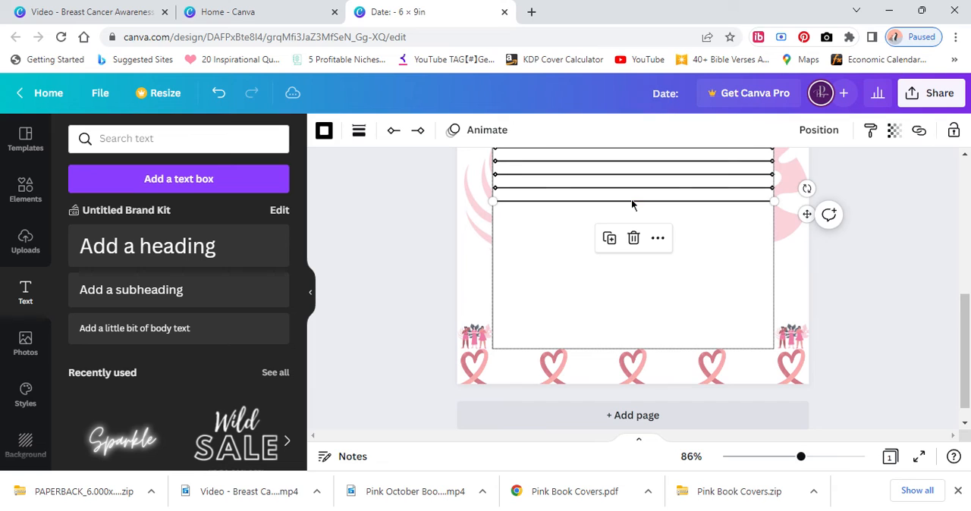
{"action": "left_click", "coordinate": [609, 239]}
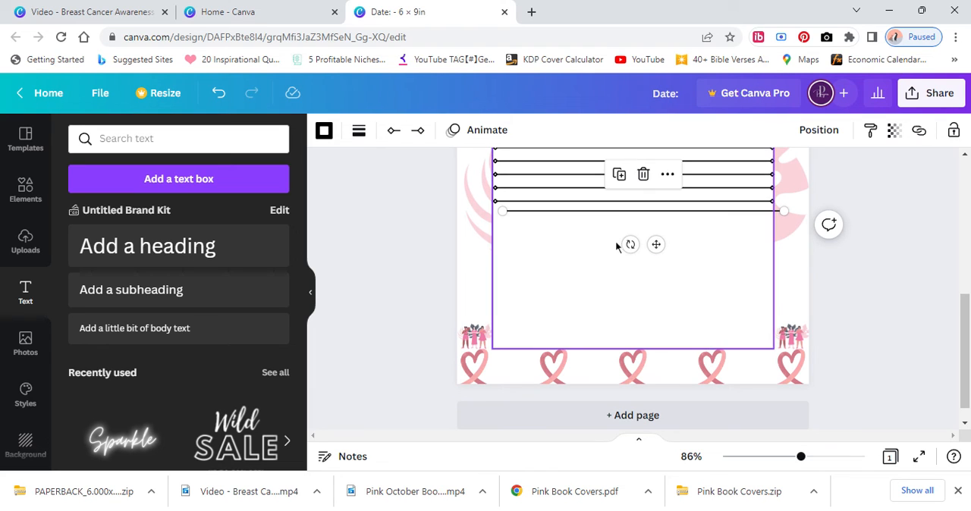
{"action": "left_click", "coordinate": [619, 175]}
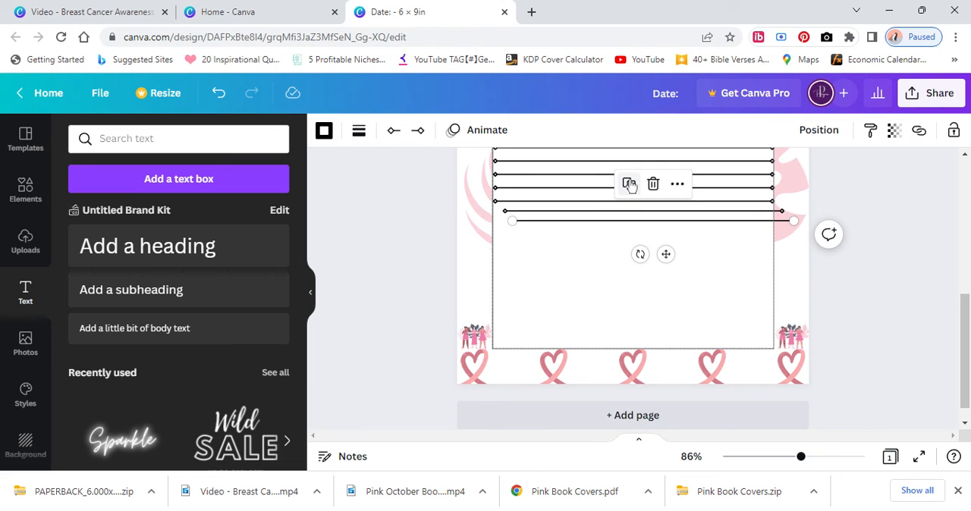
{"action": "left_click", "coordinate": [628, 184]}
{"action": "left_click", "coordinate": [639, 193]}
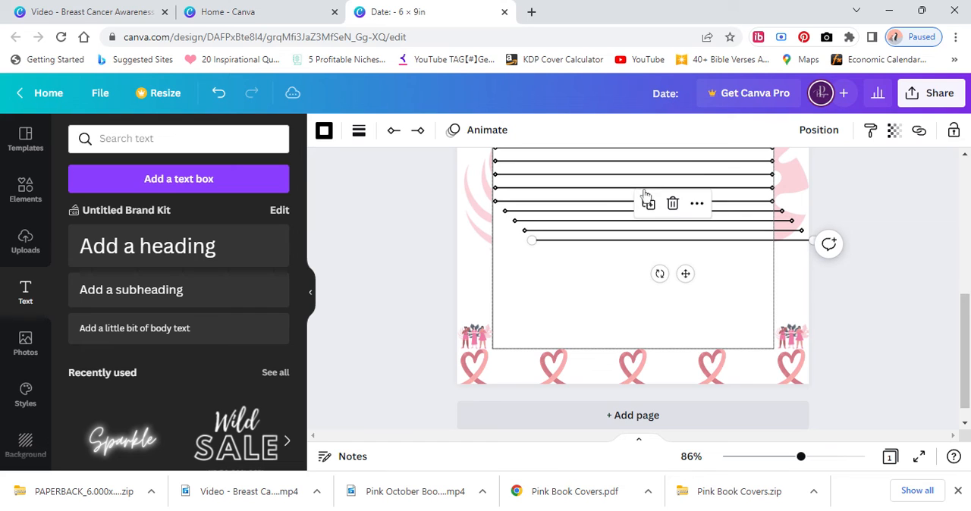
{"action": "left_click", "coordinate": [649, 203]}
{"action": "left_click", "coordinate": [659, 215]}
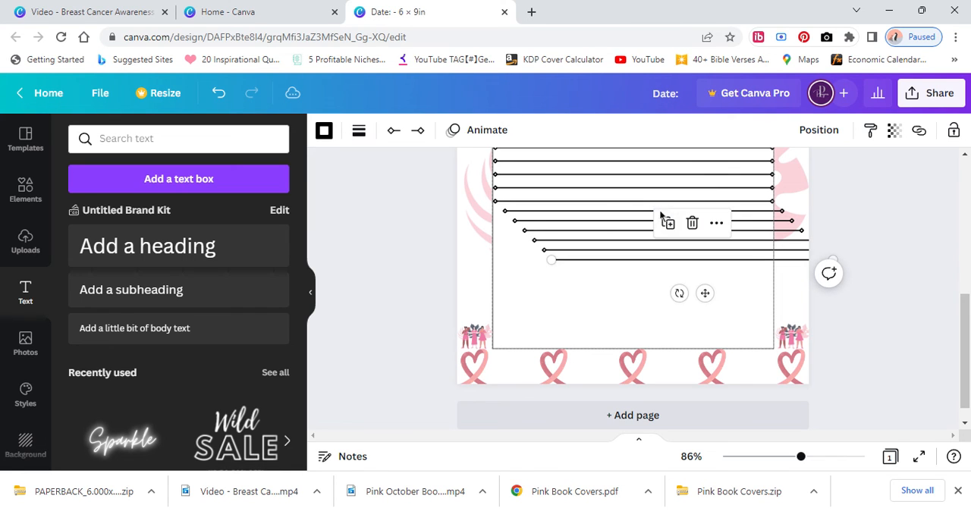
{"action": "left_click", "coordinate": [665, 222]}
{"action": "left_click", "coordinate": [676, 231]}
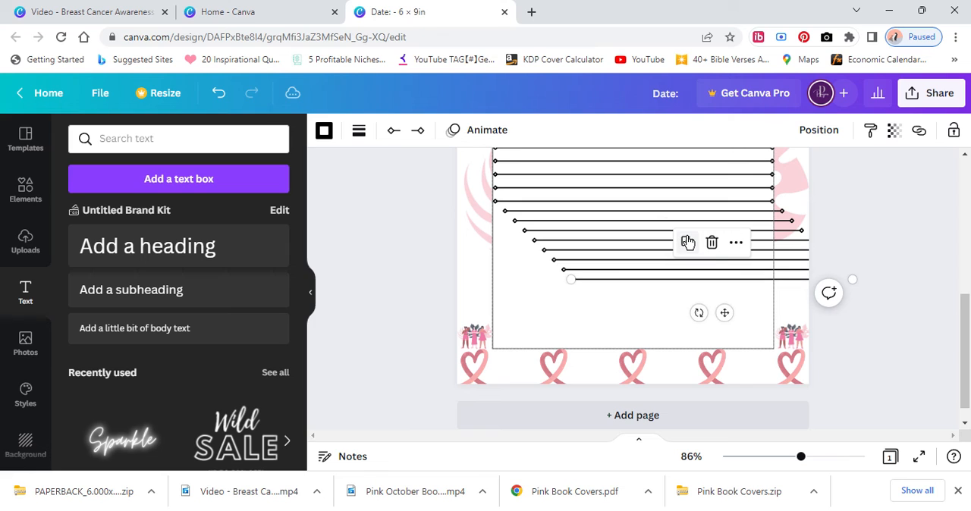
{"action": "left_click", "coordinate": [686, 242]}
{"action": "left_click", "coordinate": [694, 252]}
Place the last copied line near the bottom of the white rectangle and raise the top writing line slightly toward the date line.
{"action": "left_click_drag", "start_coordinate": [639, 299], "coordinate": [537, 325]}
{"action": "left_click", "coordinate": [481, 266]}
{"action": "scroll", "coordinate": [459, 222], "scroll_direction": "up", "scroll_amount": 1}
{"action": "scroll", "coordinate": [470, 192], "scroll_direction": "down", "scroll_amount": 5}
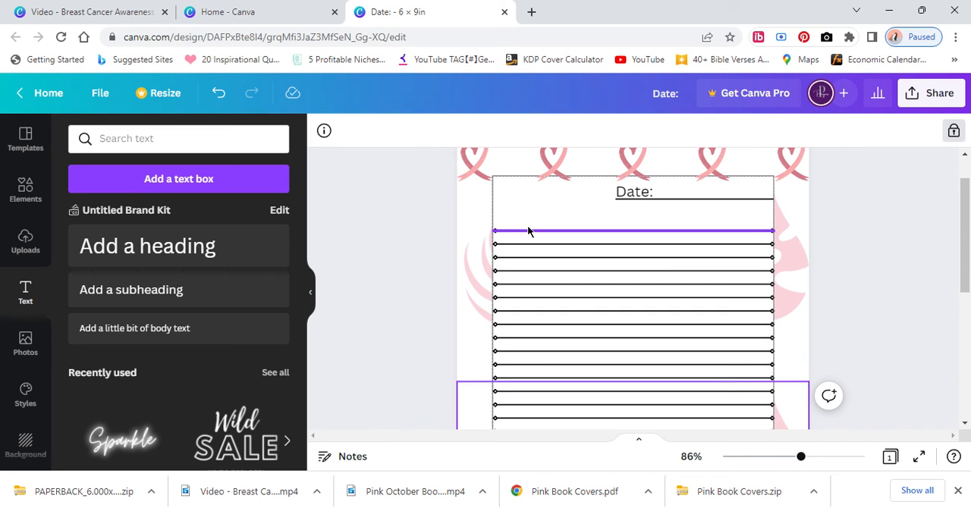
{"action": "left_click", "coordinate": [529, 226]}
{"action": "left_click_drag", "start_coordinate": [528, 220], "coordinate": [706, 427]}
Tidy up all the writing lines into one evenly spaced, aligned stack and move it within the white rectangle's width.
{"action": "left_click", "coordinate": [472, 219]}
{"action": "scroll", "coordinate": [588, 355], "scroll_direction": "down", "scroll_amount": 1}
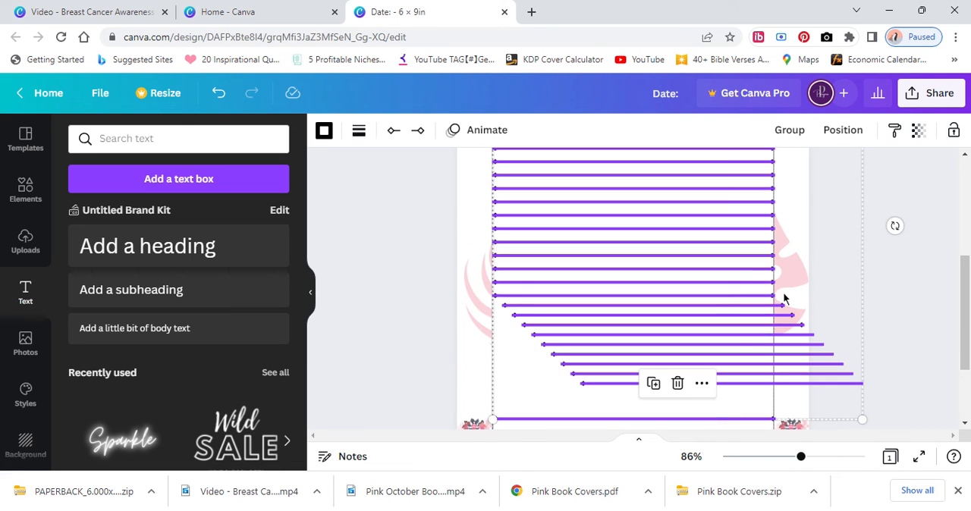
{"action": "left_click", "coordinate": [834, 130]}
{"action": "left_click", "coordinate": [643, 400]}
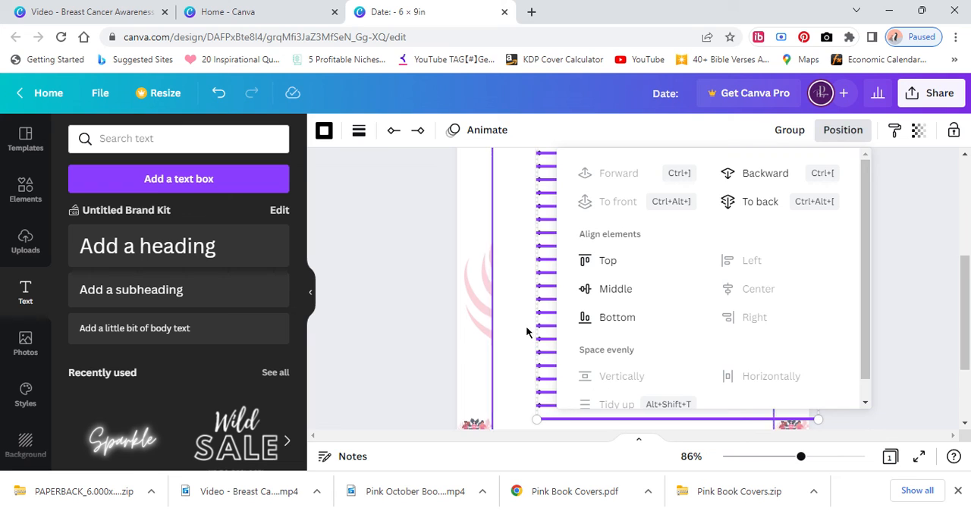
{"action": "left_click_drag", "start_coordinate": [549, 296], "coordinate": [506, 298]}
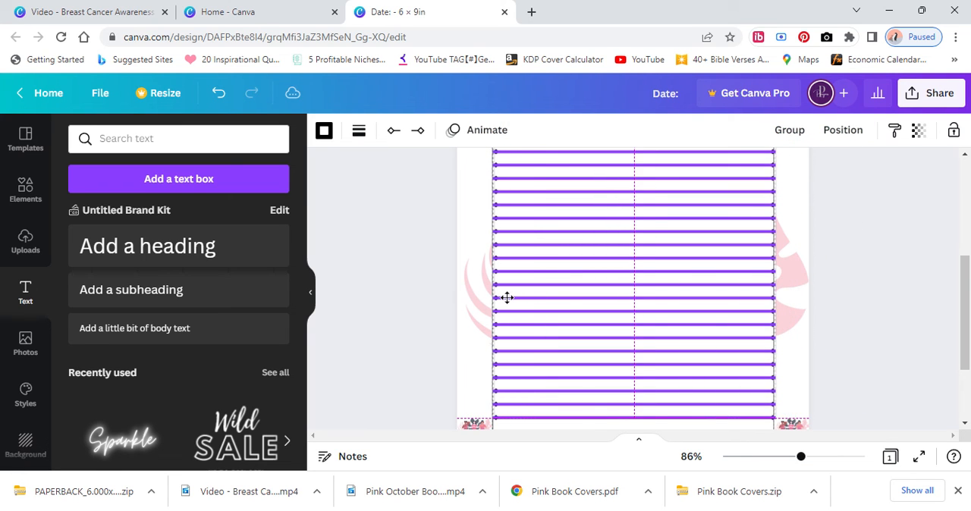
Reselect all the writing lines and nudge the stack sideways so both diamond ends sit inside the white rectangle's edges.
{"action": "scroll", "coordinate": [455, 295], "scroll_direction": "down", "scroll_amount": 2}
{"action": "scroll", "coordinate": [434, 295], "scroll_direction": "up", "scroll_amount": 1}
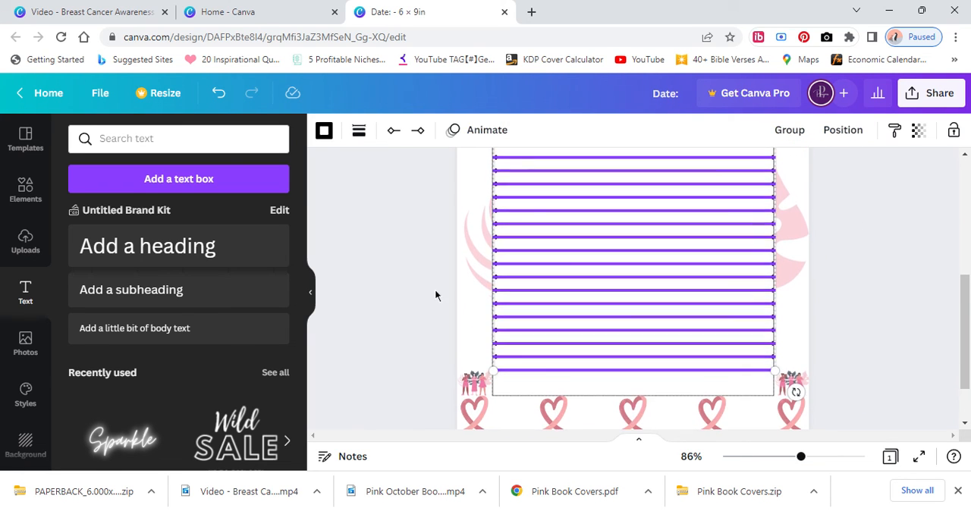
{"action": "left_click", "coordinate": [435, 295]}
{"action": "scroll", "coordinate": [405, 307], "scroll_direction": "up", "scroll_amount": 3}
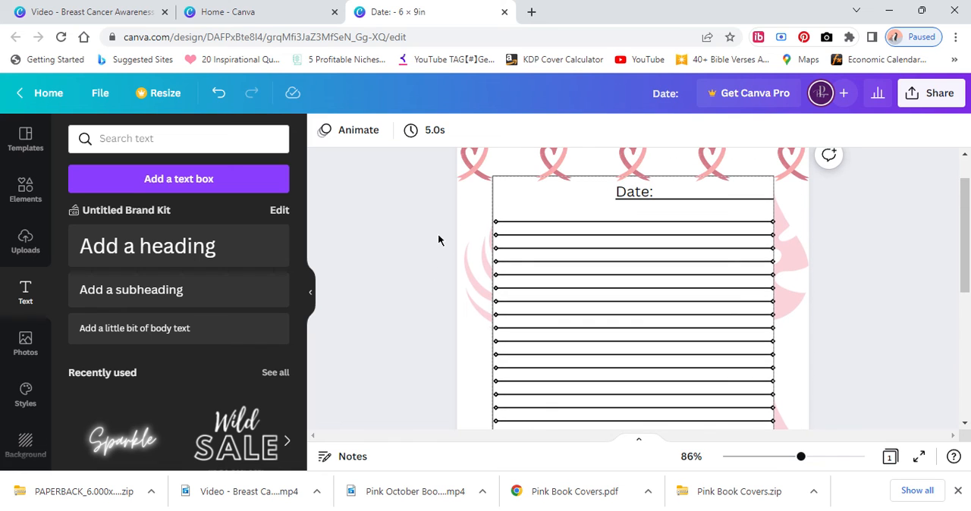
{"action": "left_click_drag", "start_coordinate": [474, 214], "coordinate": [626, 379]}
{"action": "scroll", "coordinate": [628, 385], "scroll_direction": "down", "scroll_amount": 3}
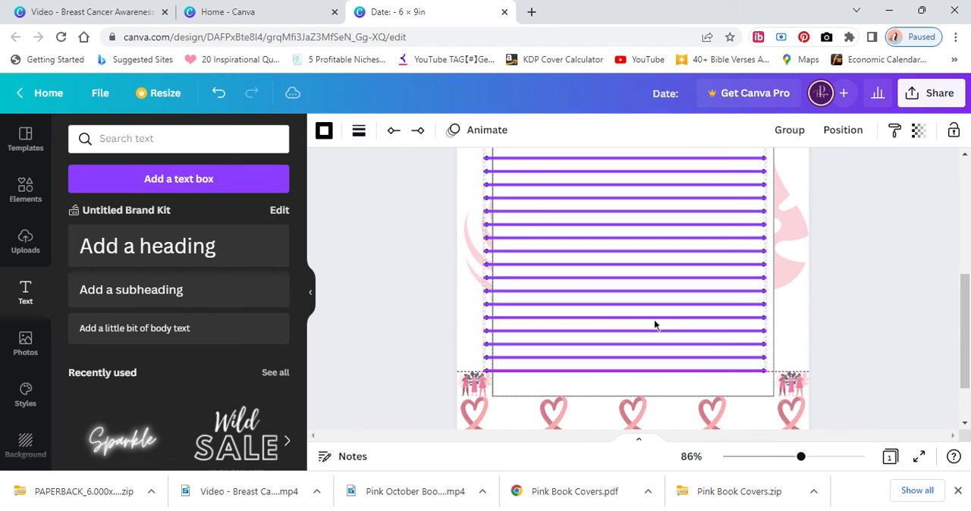
{"action": "left_click_drag", "start_coordinate": [655, 324], "coordinate": [662, 323]}
{"action": "left_click", "coordinate": [462, 347]}
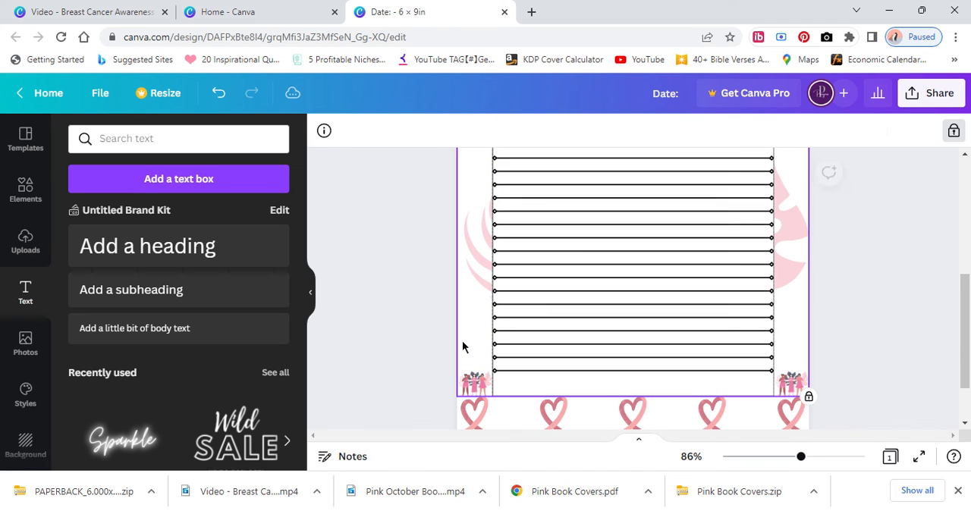
Examine the whole page layout, from the date field and writing lines down to the women graphics and ribbon border.
{"action": "scroll", "coordinate": [420, 333], "scroll_direction": "down", "scroll_amount": 5}
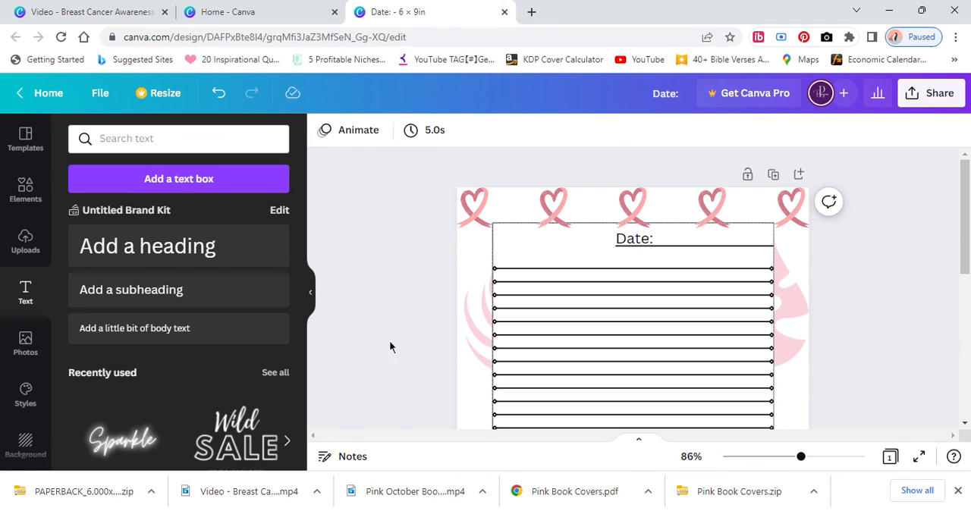
{"action": "scroll", "coordinate": [611, 193], "scroll_direction": "down", "scroll_amount": 2}
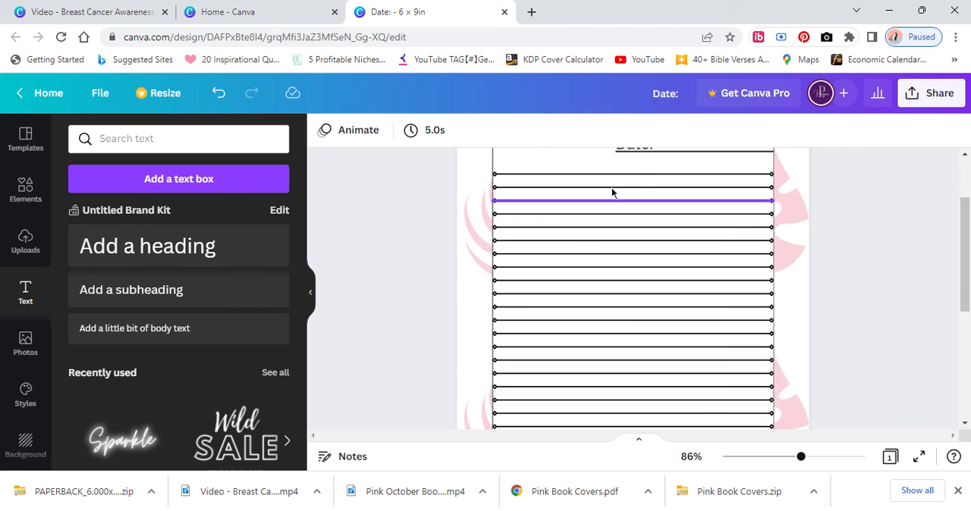
{"action": "scroll", "coordinate": [607, 191], "scroll_direction": "up", "scroll_amount": 1}
{"action": "left_click", "coordinate": [633, 193]}
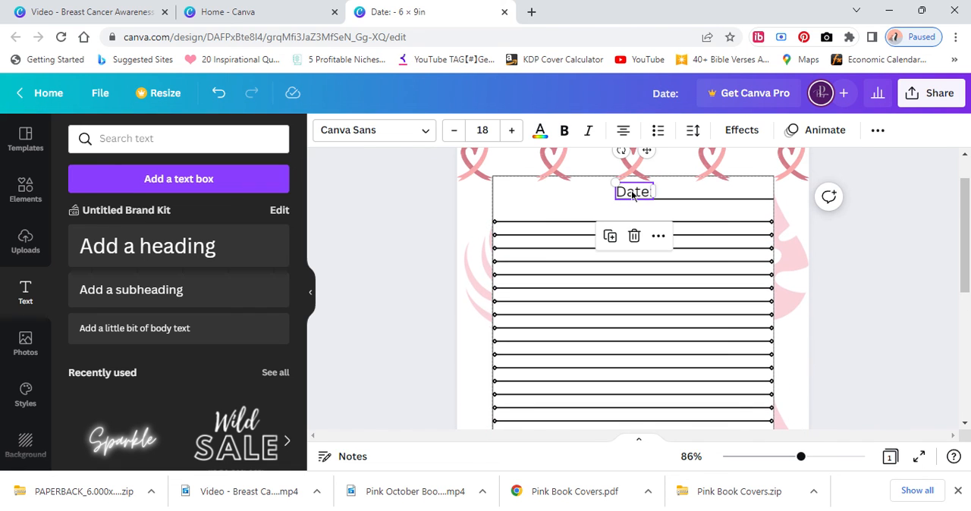
{"action": "left_click", "coordinate": [481, 275]}
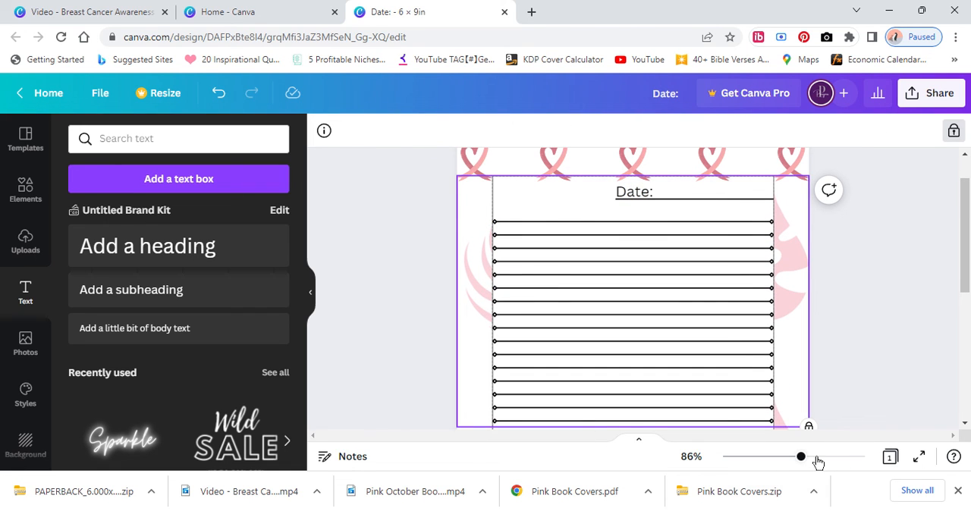
{"action": "left_click", "coordinate": [765, 457]}
{"action": "left_click", "coordinate": [783, 334]}
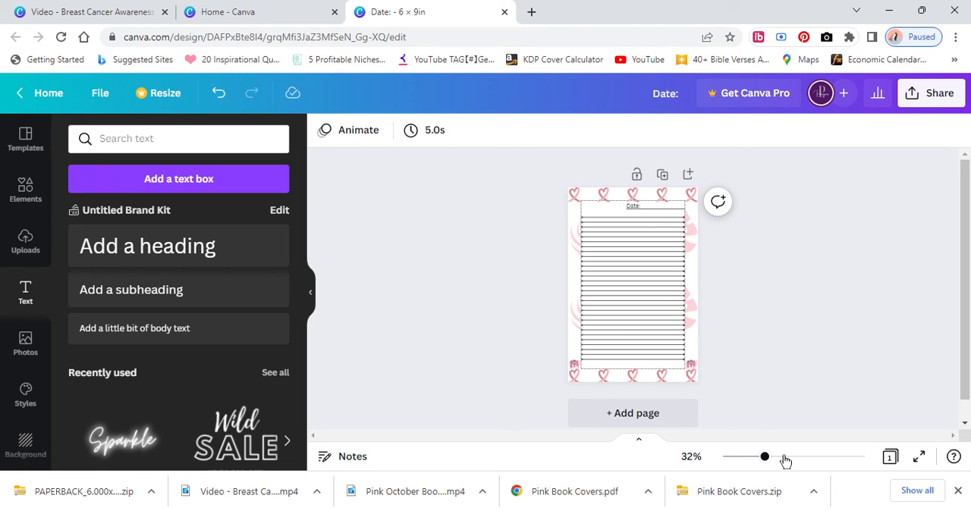
{"action": "left_click_drag", "start_coordinate": [764, 457], "coordinate": [797, 466]}
{"action": "scroll", "coordinate": [829, 277], "scroll_direction": "down", "scroll_amount": 3}
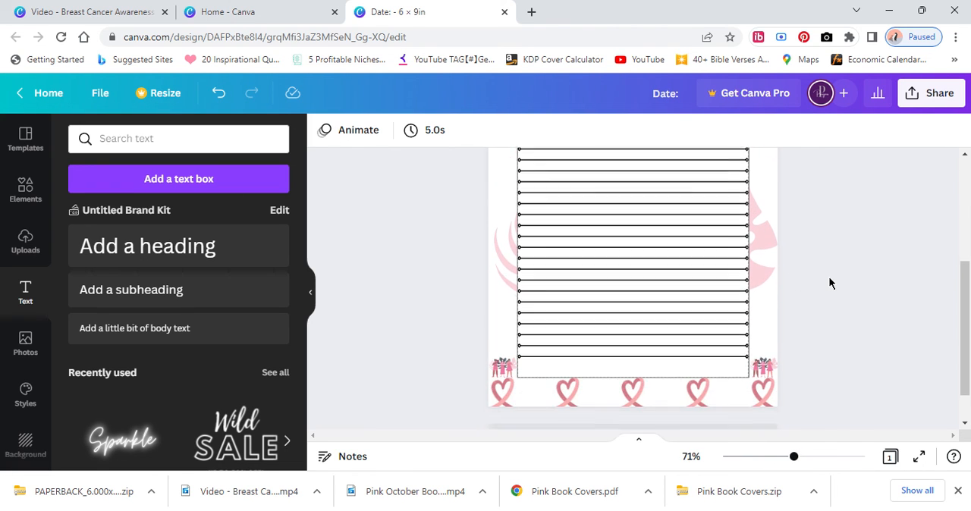
{"action": "scroll", "coordinate": [825, 311], "scroll_direction": "up", "scroll_amount": 3}
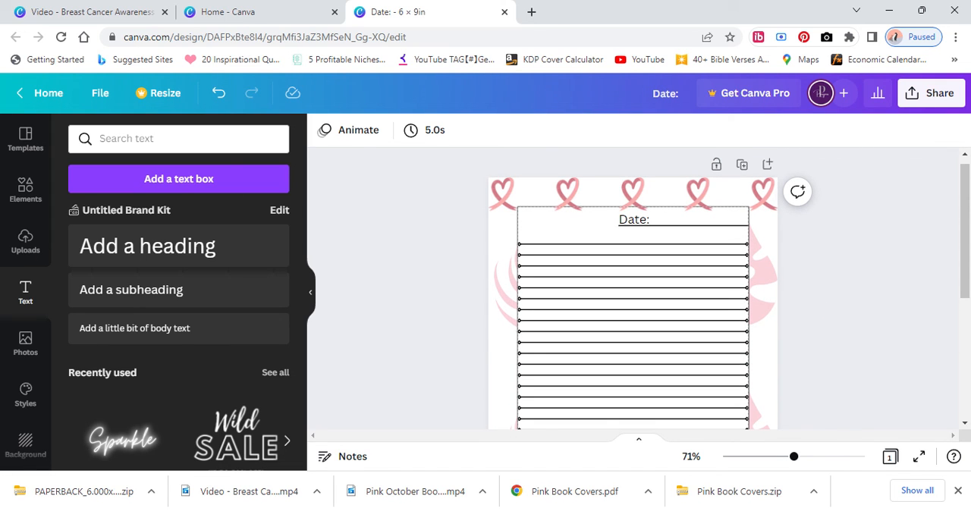
{"action": "scroll", "coordinate": [818, 304], "scroll_direction": "down", "scroll_amount": 3}
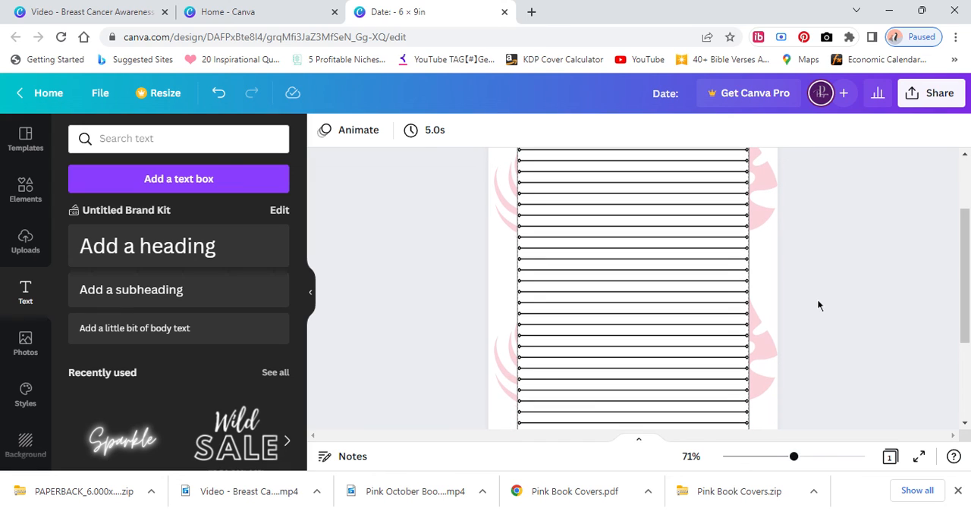